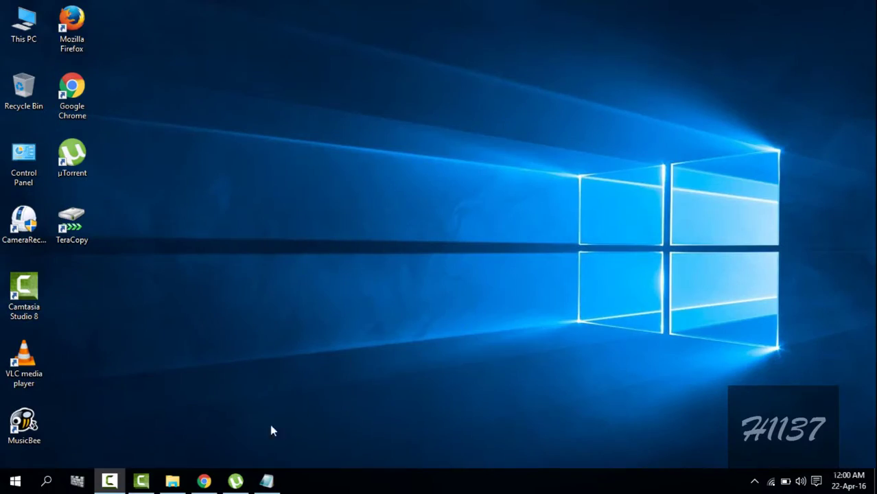
# Bring up the uTorrent Speed Boost notes and highlight the Ctrl+Alt+Del instruction
pyautogui.click(267, 480)
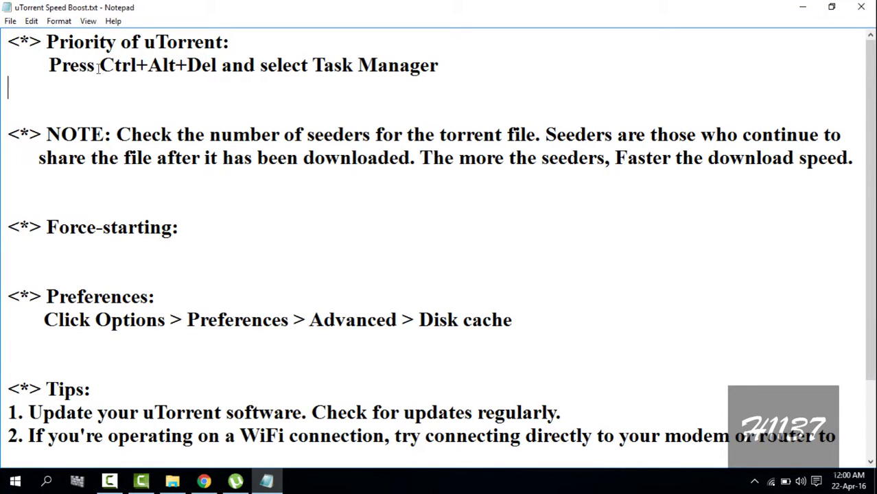
pyautogui.moveTo(100, 67); pyautogui.dragTo(217, 66)
pyautogui.click(218, 65)
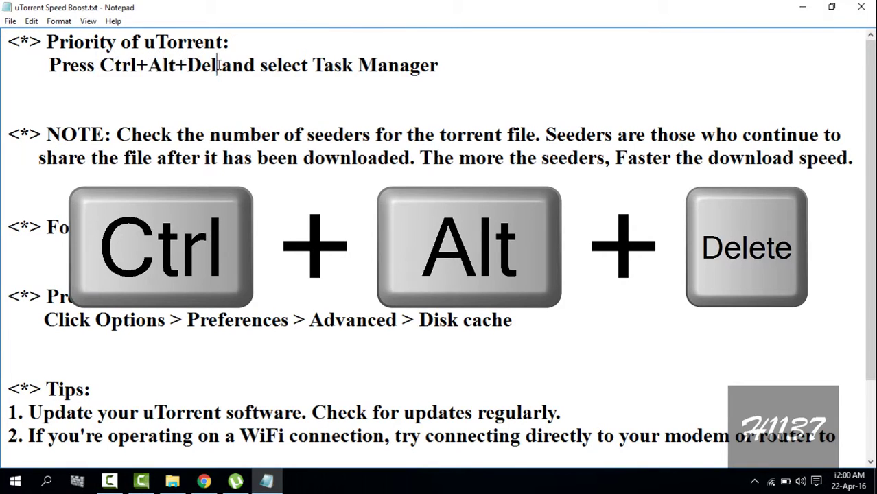
# Raise the uTorrent.exe process priority to High in Task Manager, then close Task Manager
pyautogui.click(803, 7)
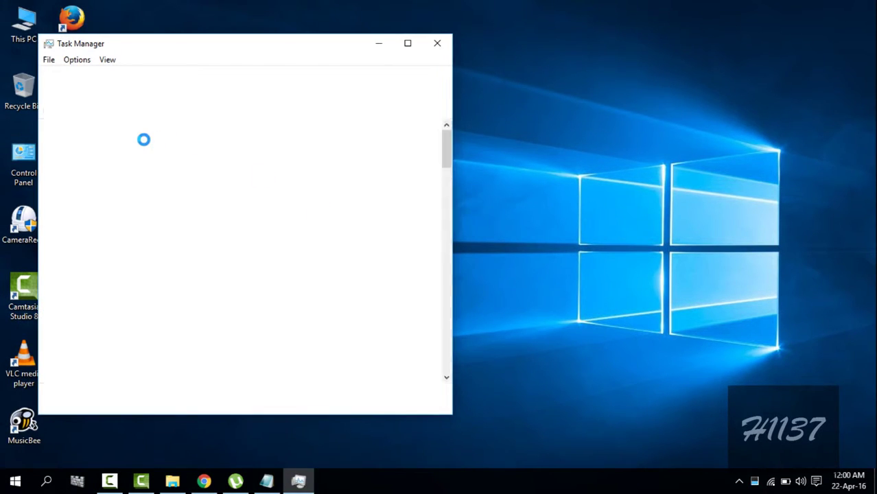
pyautogui.rightClick(111, 152)
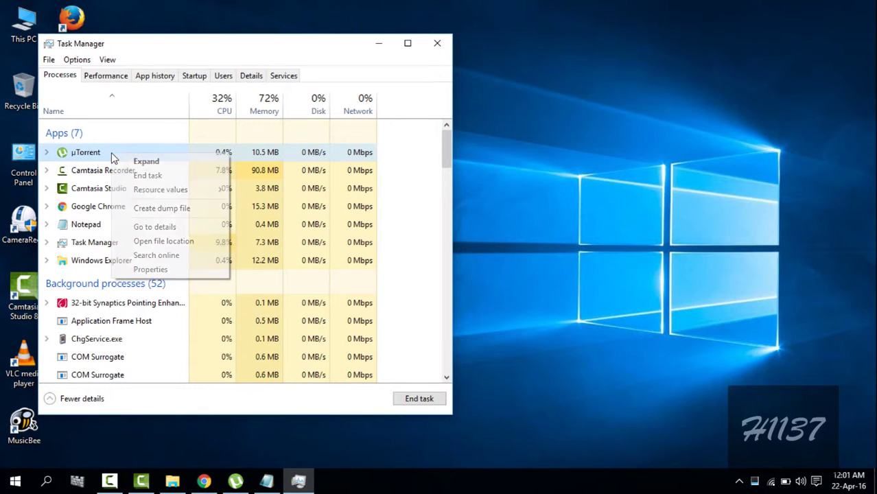
pyautogui.click(164, 227)
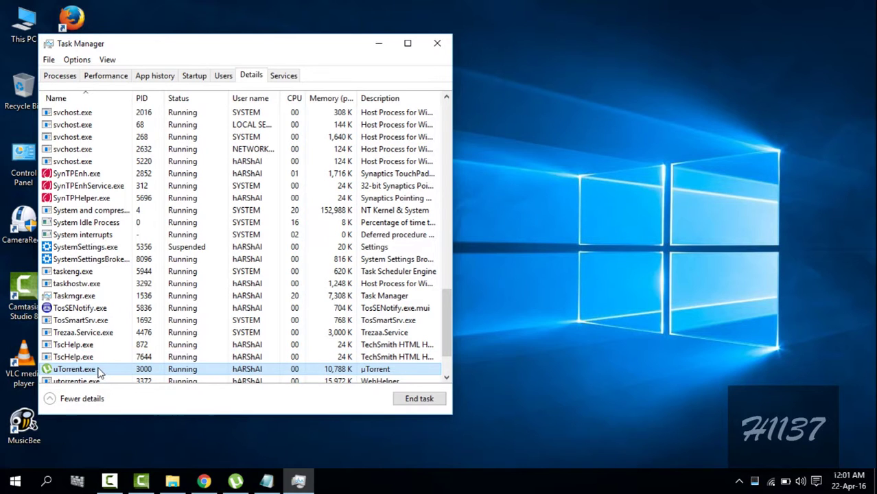
pyautogui.rightClick(100, 371)
pyautogui.moveTo(190, 237)
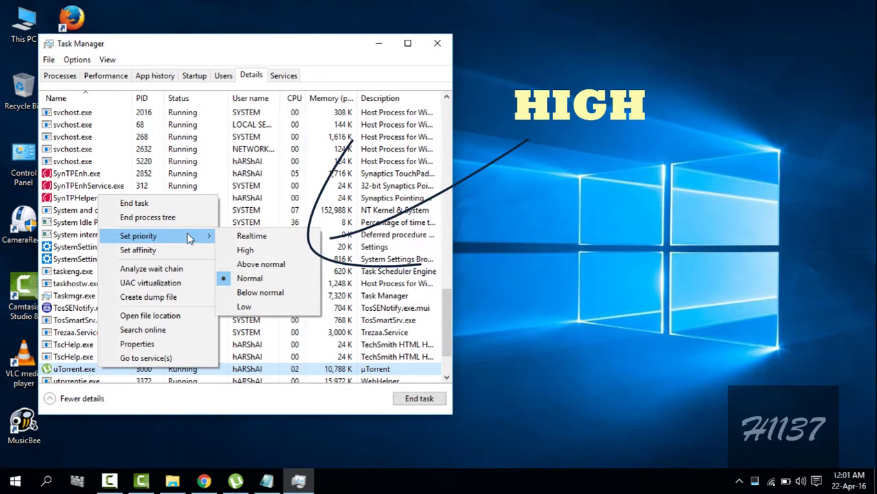
pyautogui.click(237, 250)
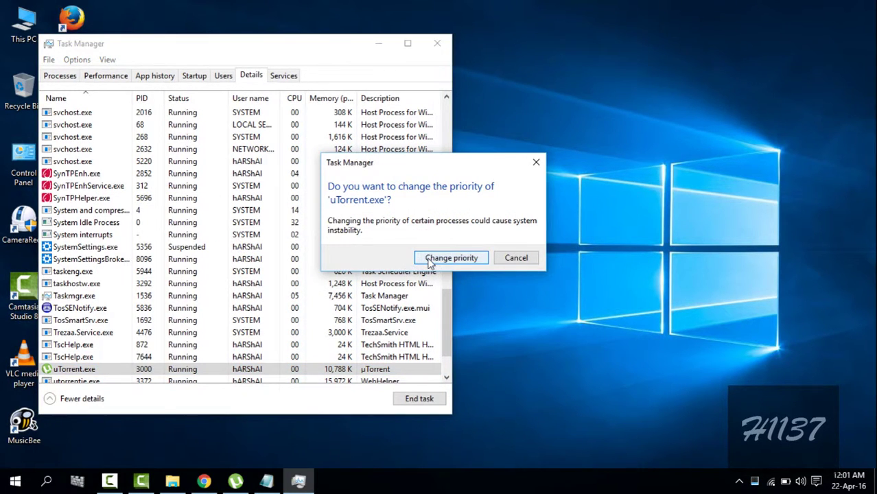
pyautogui.click(431, 260)
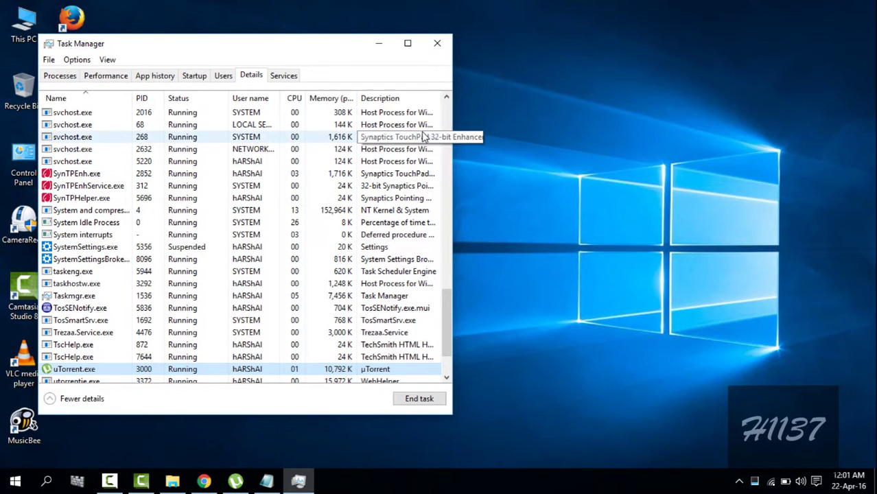
pyautogui.click(437, 43)
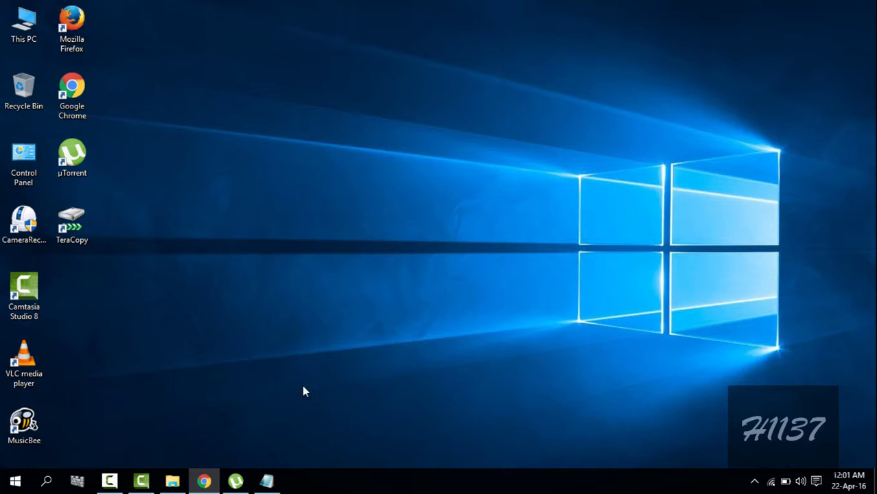
# Review the speed-boost notes and the 'batman' torrent search results compared by seeders
pyautogui.click(267, 480)
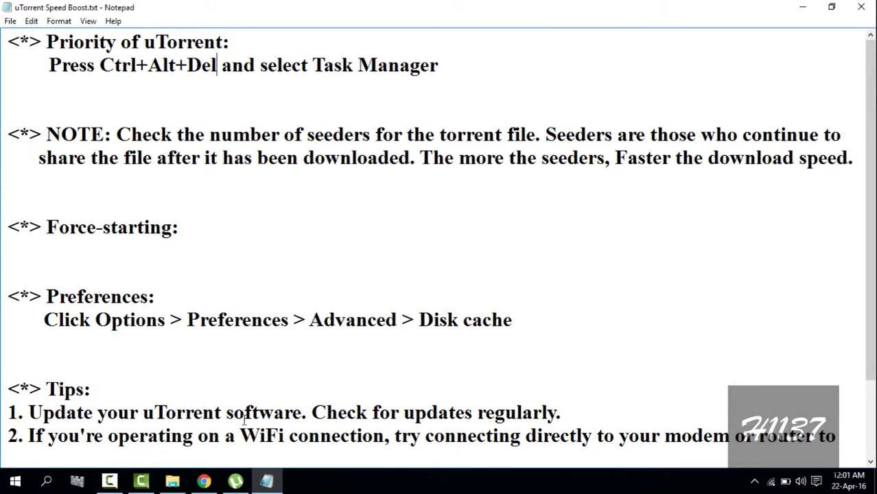
pyautogui.click(204, 481)
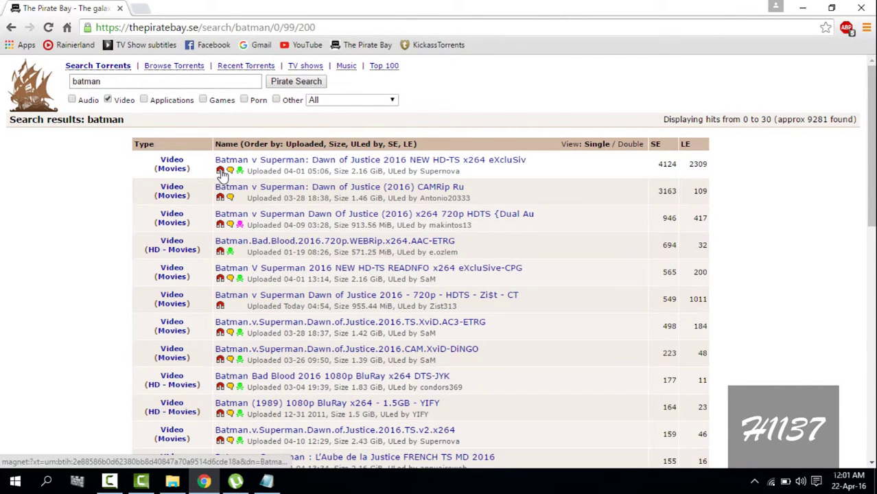
pyautogui.click(803, 7)
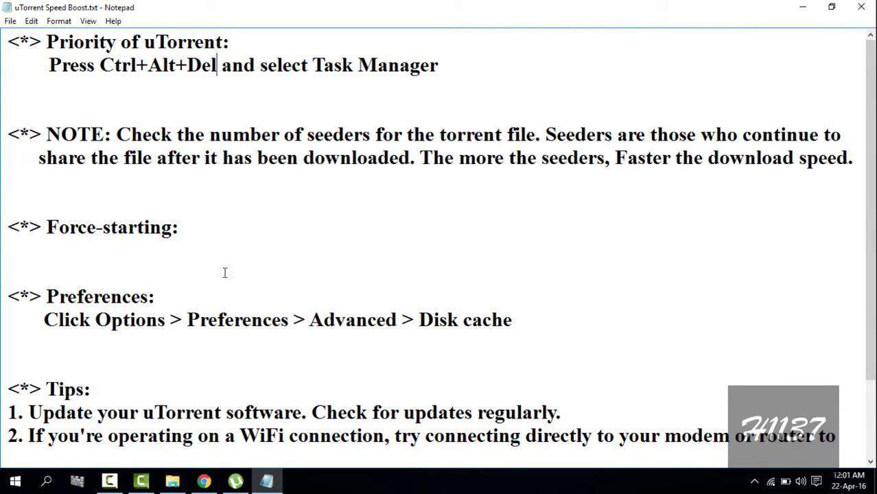
pyautogui.click(236, 481)
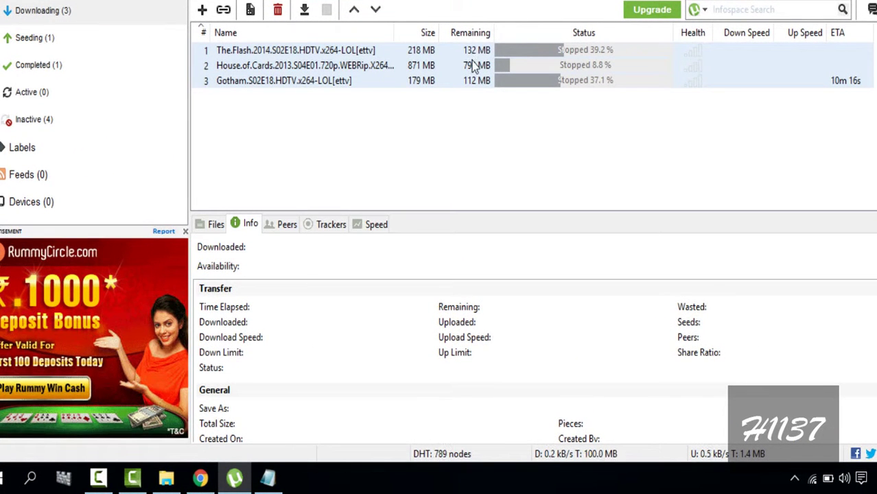
# Force-start all three downloads and set their bandwidth allocation to High
pyautogui.rightClick(473, 57)
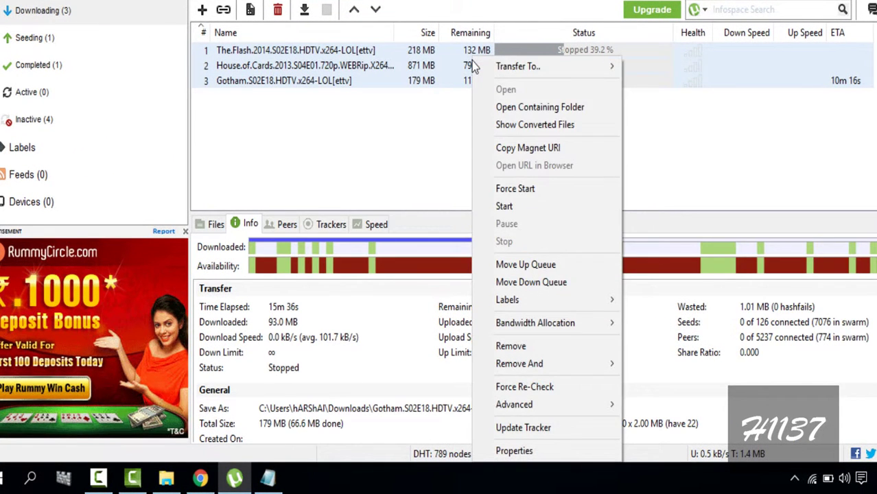
pyautogui.click(534, 191)
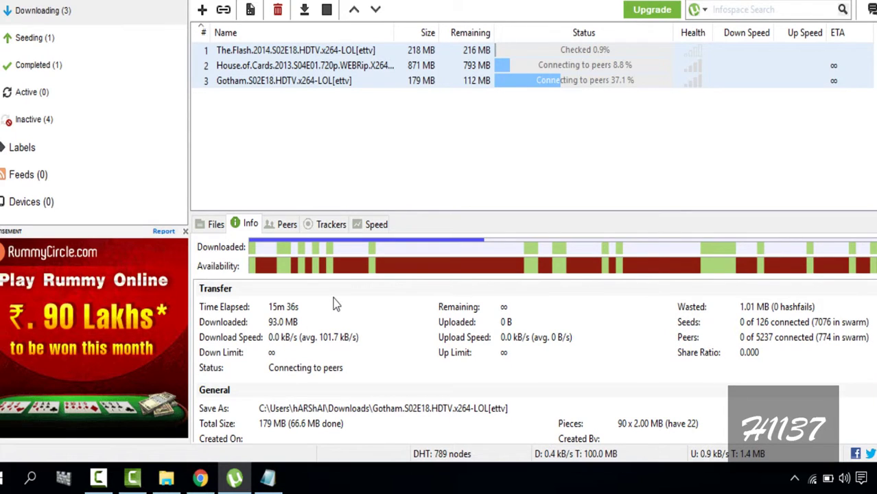
pyautogui.rightClick(527, 68)
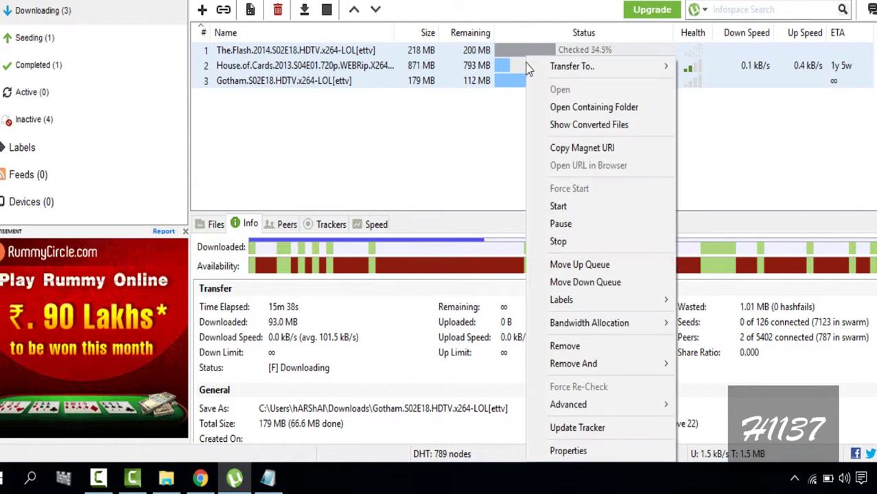
pyautogui.moveTo(639, 326)
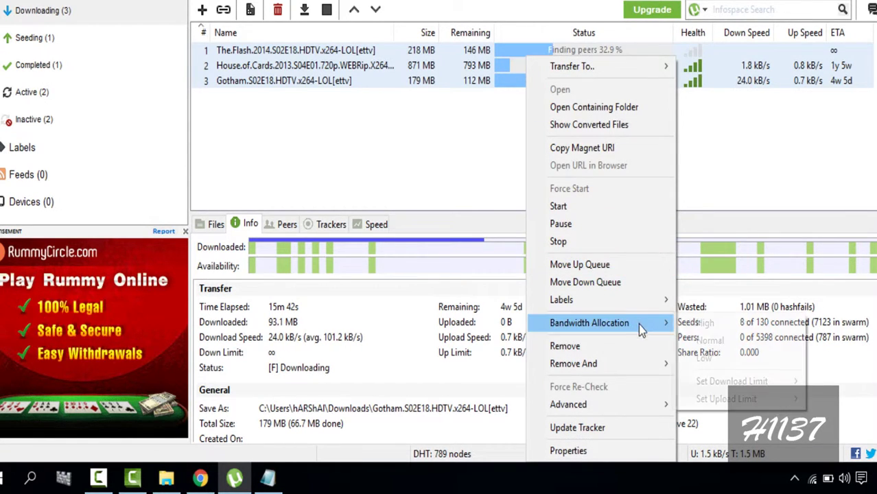
pyautogui.click(694, 328)
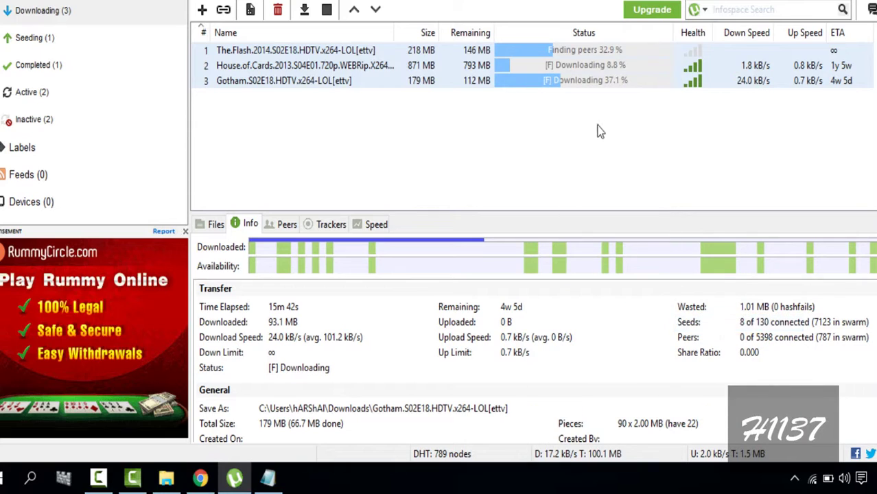
# Open the Gotham torrent's properties to see its trackers, then open Tracker's list.txt from Downloads
pyautogui.doubleClick(557, 86)
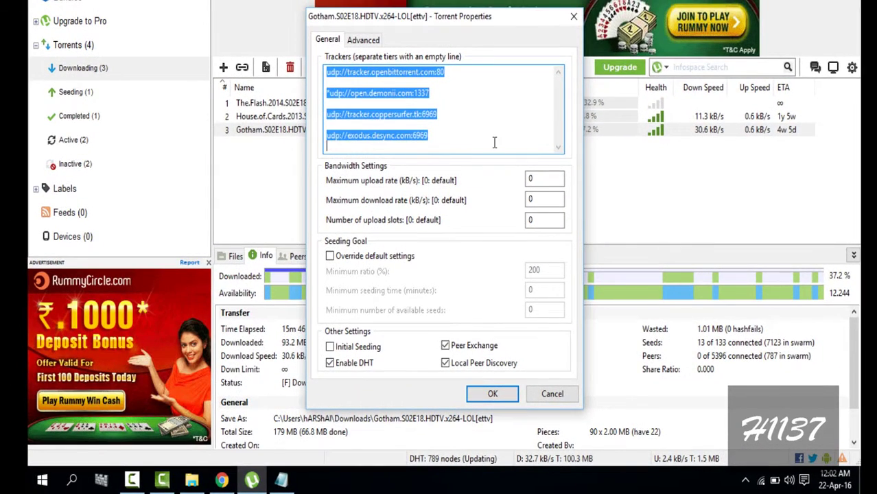
pyautogui.click(494, 142)
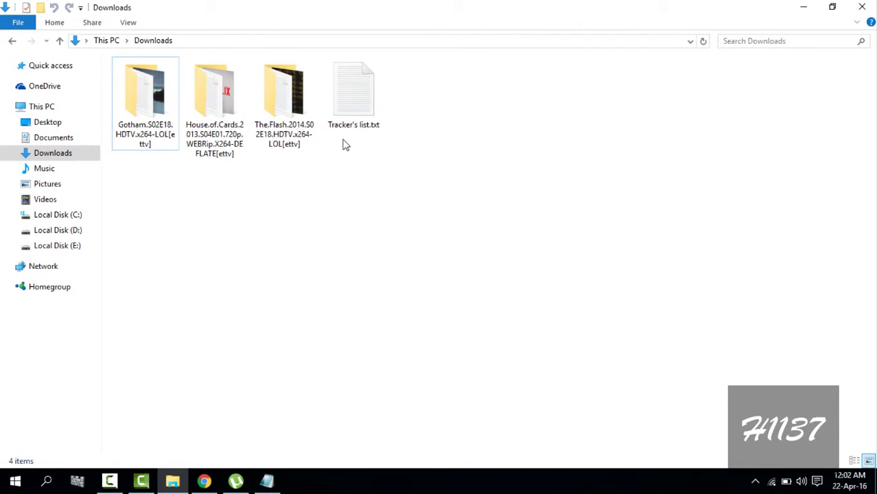
pyautogui.doubleClick(347, 106)
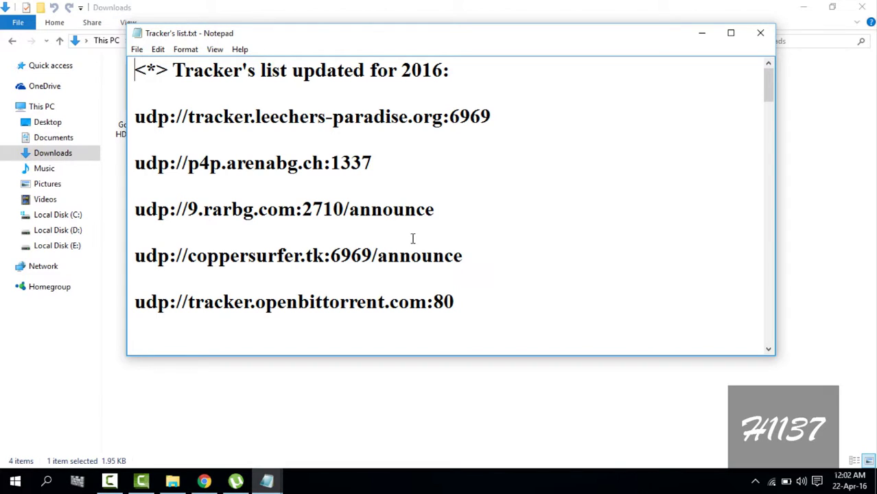
# Select and copy the whole tracker list, close Tracker's list.txt, and return to the Gotham properties
pyautogui.click(413, 270)
pyautogui.hotkey('ctrl', 'a')
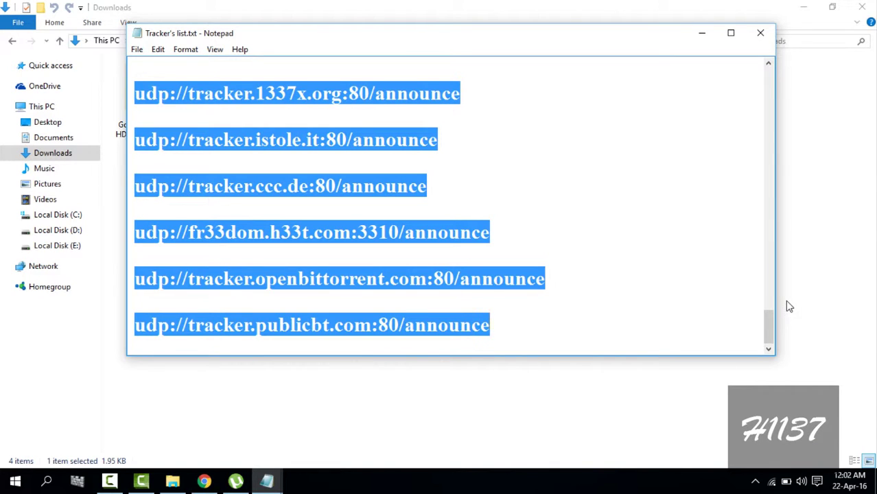
pyautogui.click(761, 32)
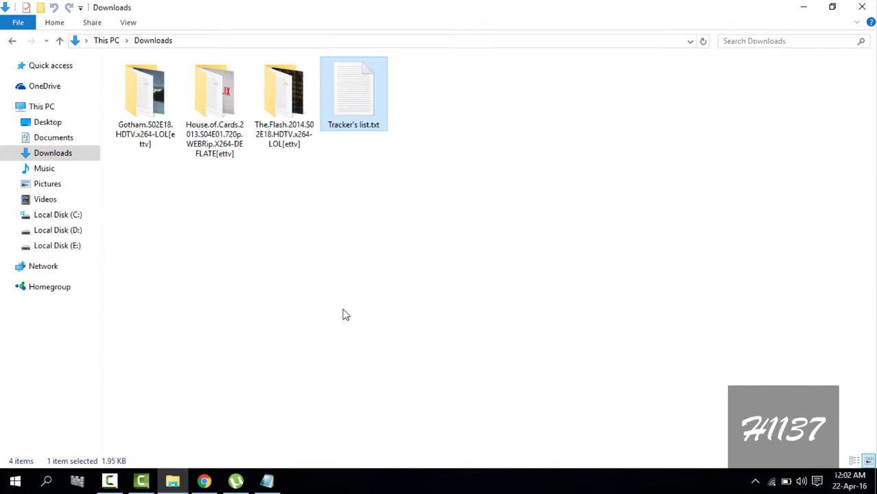
pyautogui.click(236, 483)
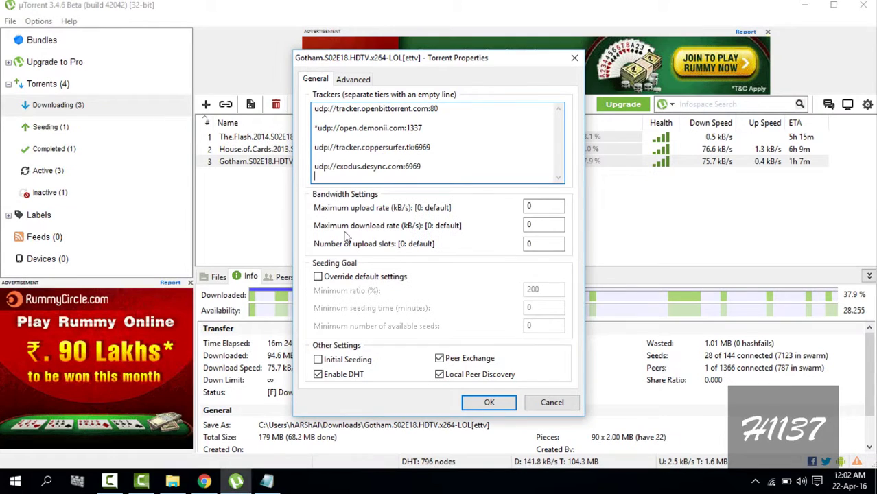
# Paste the extra UDP trackers into the Gotham torrent's tracker box, delete the stray heading line, and confirm
pyautogui.click(385, 179)
pyautogui.hotkey('ctrl', 'v')
pyautogui.moveTo(559, 164); pyautogui.dragTo(557, 125)
pyautogui.moveTo(443, 140); pyautogui.dragTo(313, 140)
pyautogui.press('BackSpace')
pyautogui.press('BackSpace')
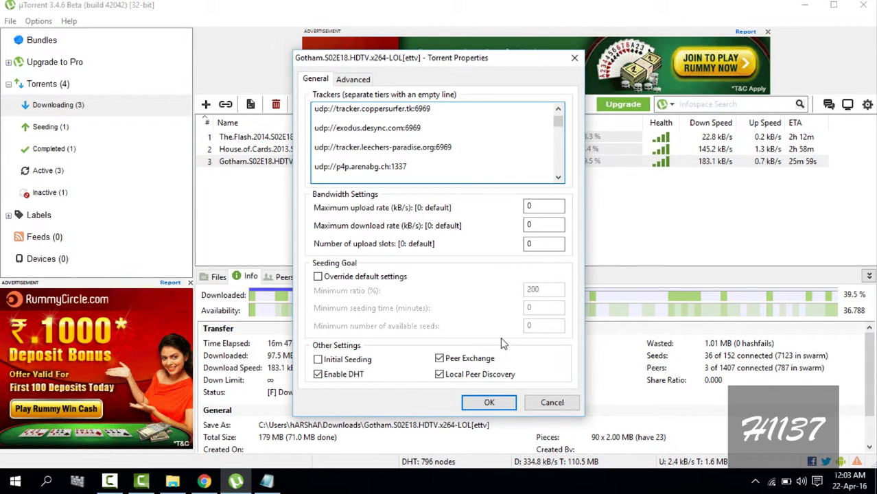
pyautogui.click(489, 403)
pyautogui.click(275, 483)
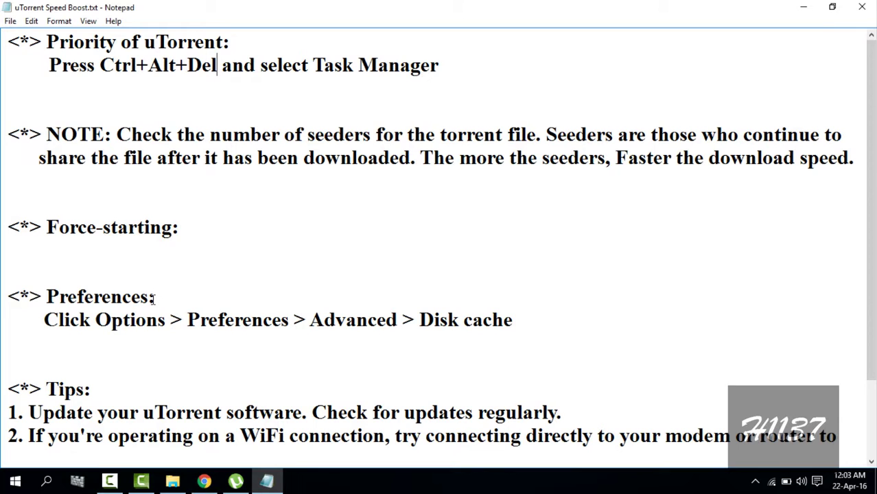
# Open uTorrent Preferences and look through the General, UI Settings, Directories and Connection pages
pyautogui.click(236, 484)
pyautogui.click(39, 21)
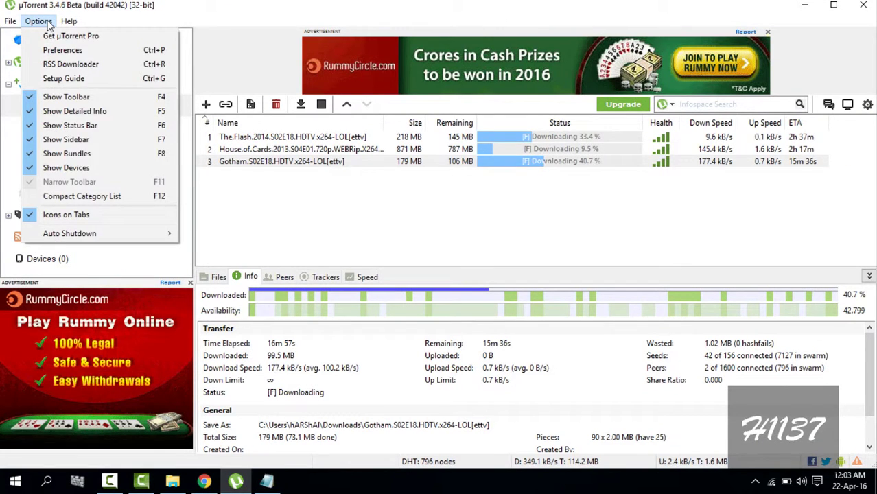
pyautogui.click(52, 50)
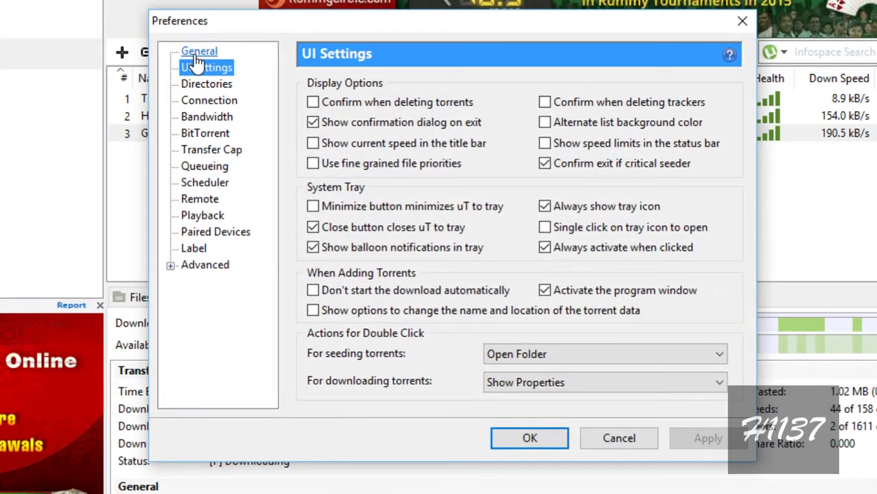
pyautogui.click(201, 67)
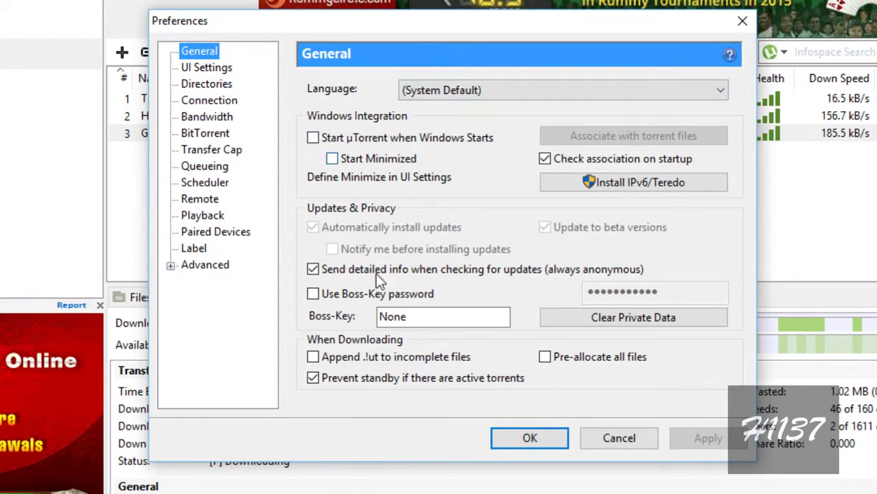
pyautogui.click(213, 72)
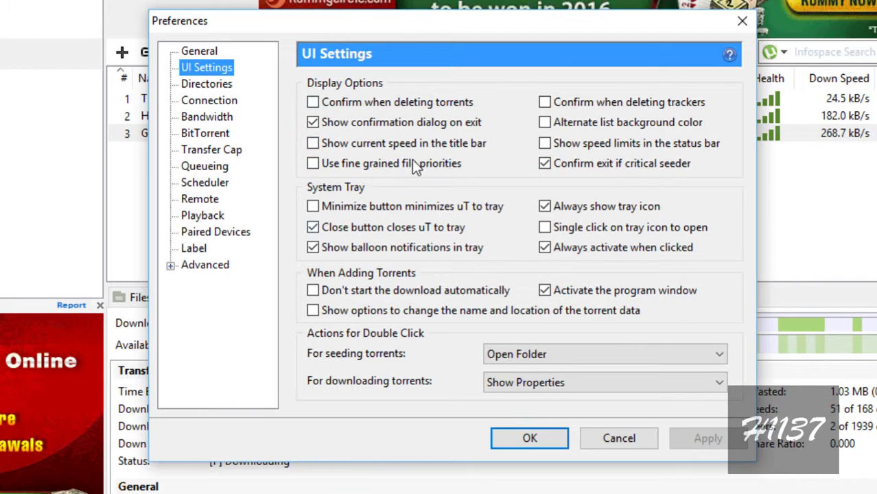
pyautogui.click(189, 88)
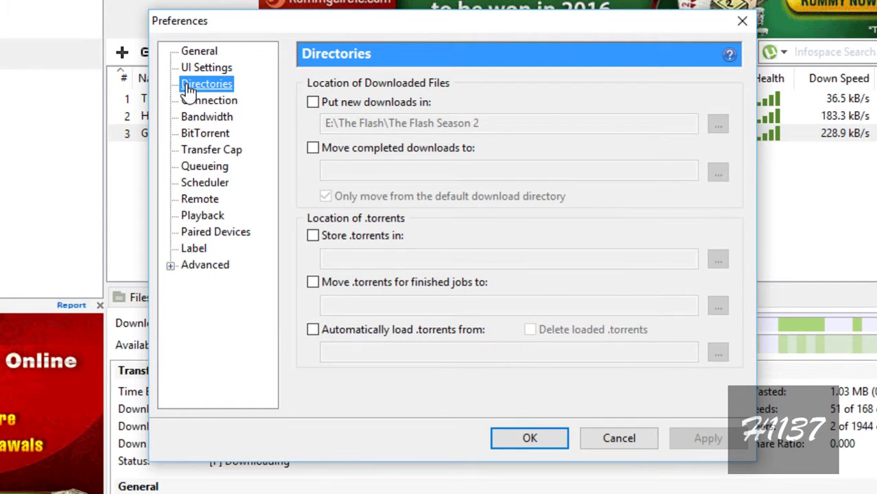
pyautogui.click(197, 102)
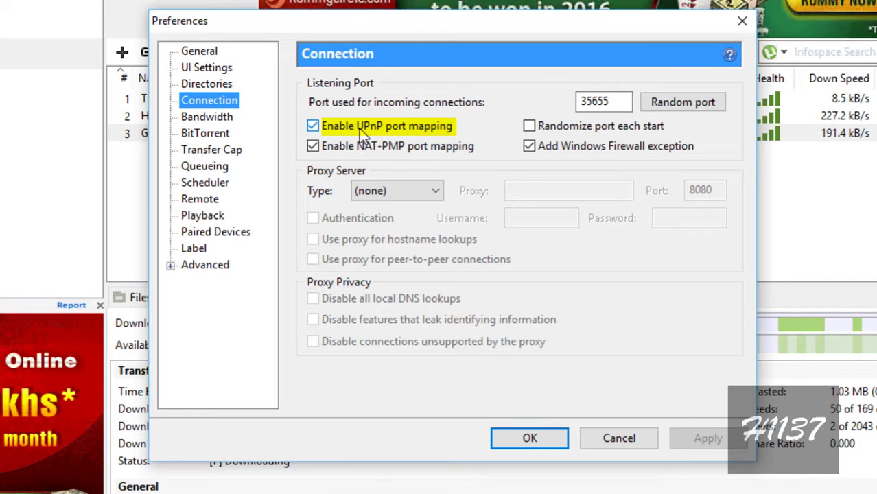
# Set Global maximum connections to 500 on the Bandwidth page
pyautogui.click(206, 121)
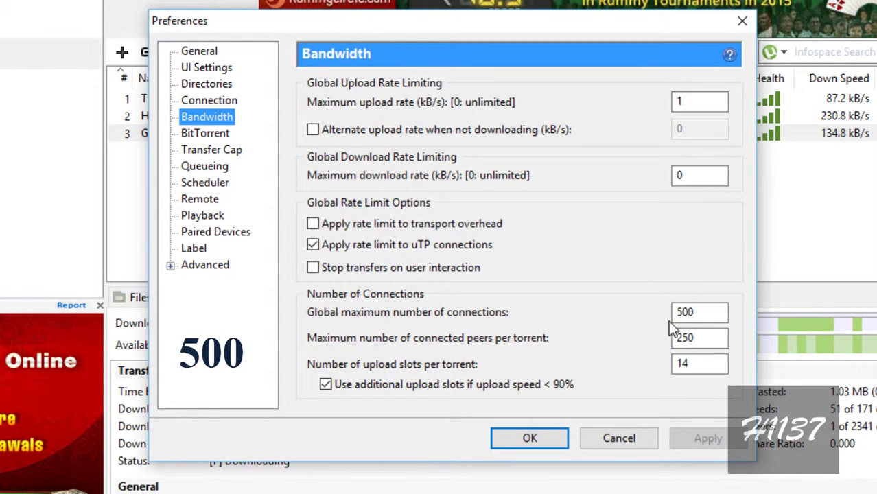
pyautogui.click(707, 313)
pyautogui.doubleClick(707, 312)
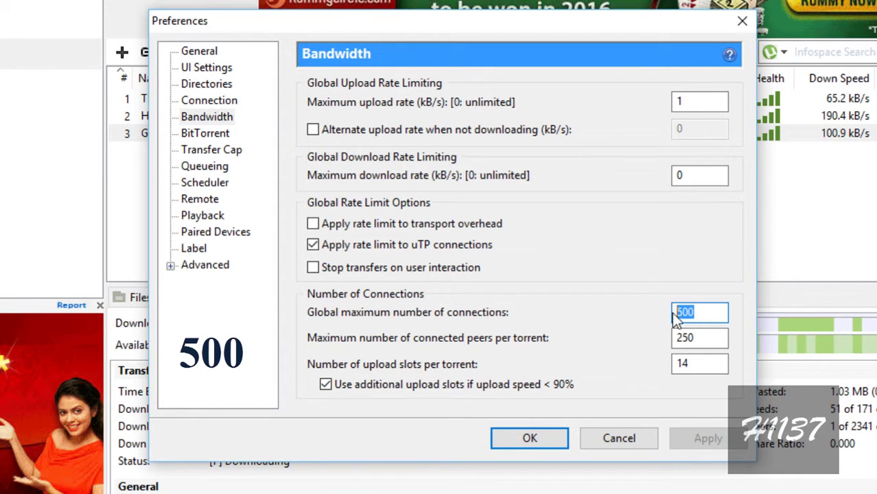
pyautogui.write('500')
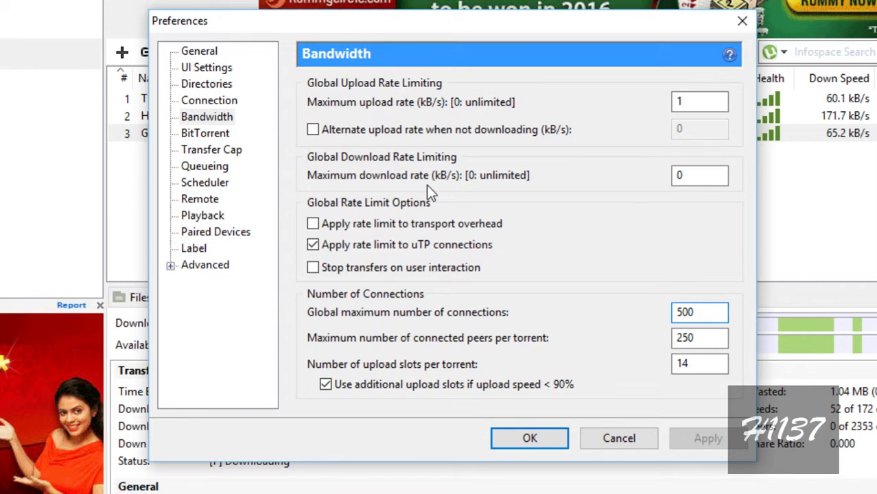
# Browse the BitTorrent, Transfer Cap, Queueing, Scheduler, Remote, Playback, Paired Devices and Label pages
pyautogui.click(214, 137)
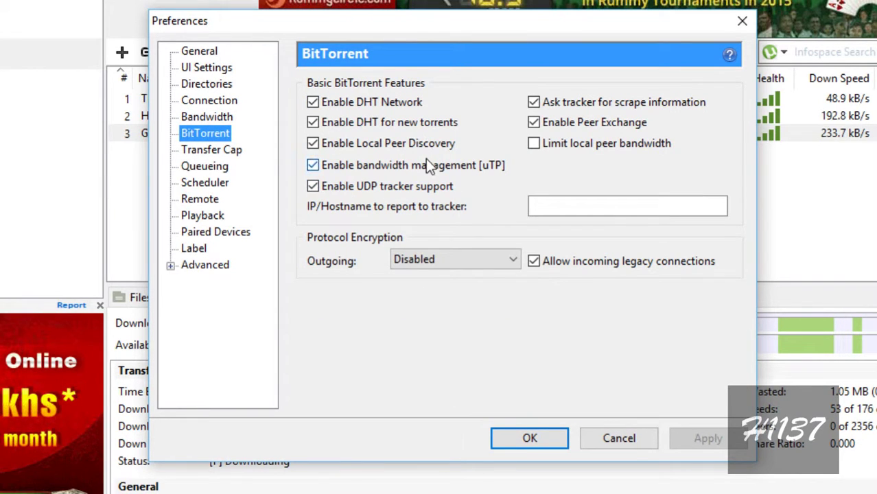
pyautogui.click(226, 151)
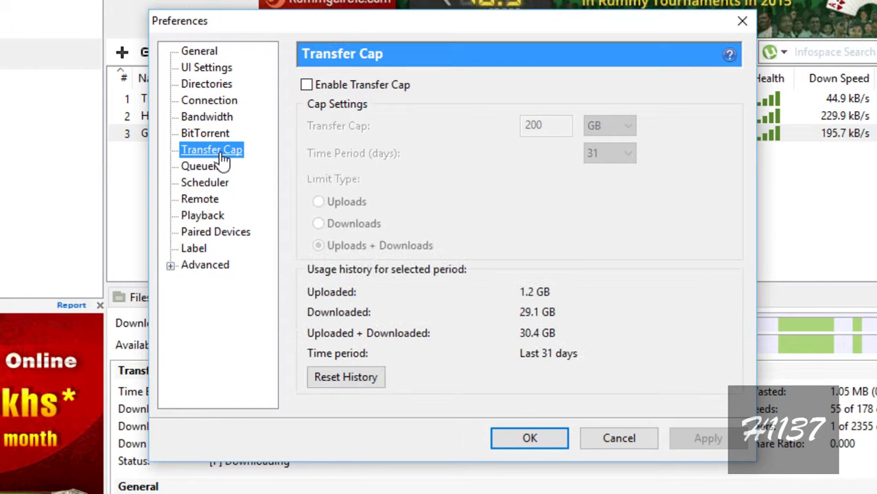
pyautogui.click(204, 167)
pyautogui.click(203, 182)
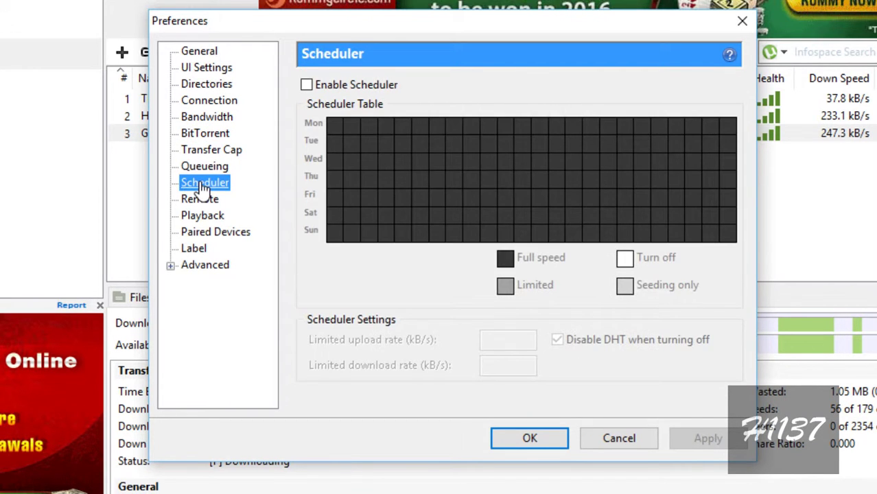
pyautogui.click(203, 200)
pyautogui.click(203, 217)
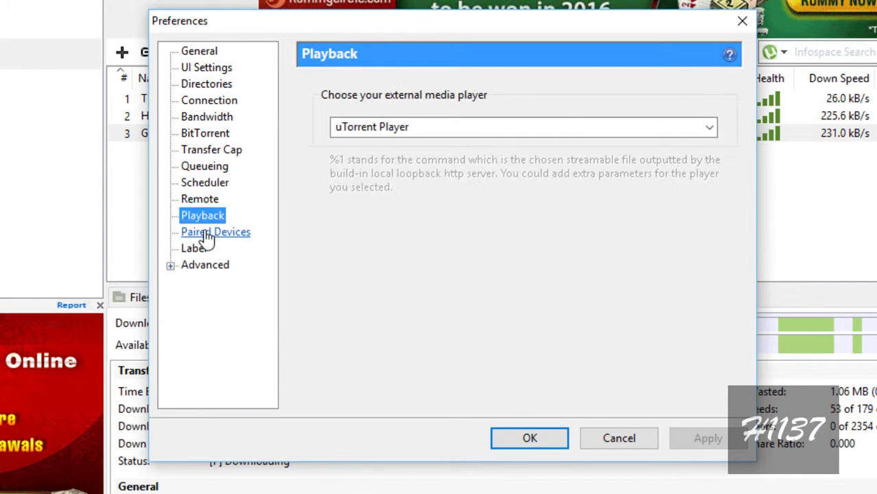
pyautogui.click(206, 234)
pyautogui.click(195, 250)
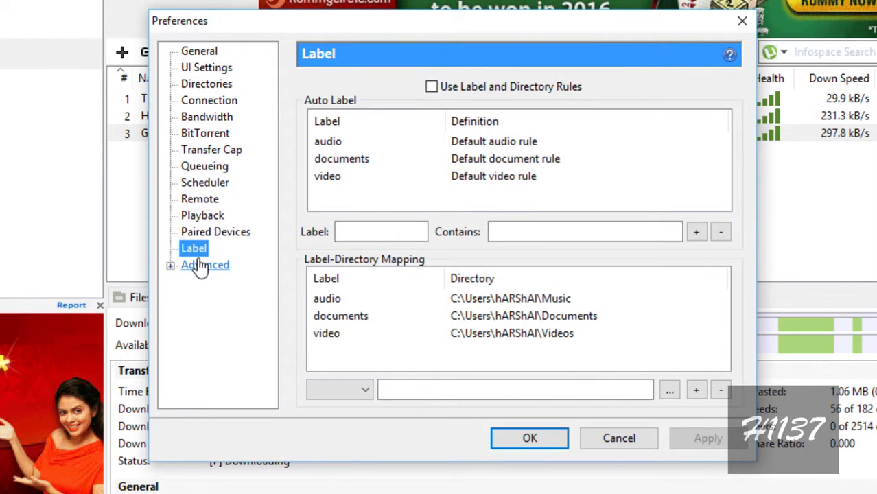
# Override the disk cache size manually at 1800 MB and bring up the Advanced options list
pyautogui.click(170, 266)
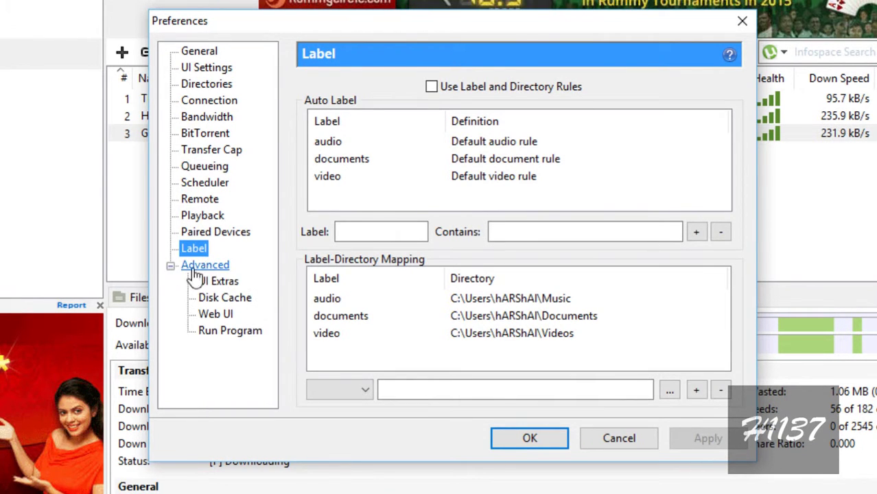
pyautogui.click(233, 302)
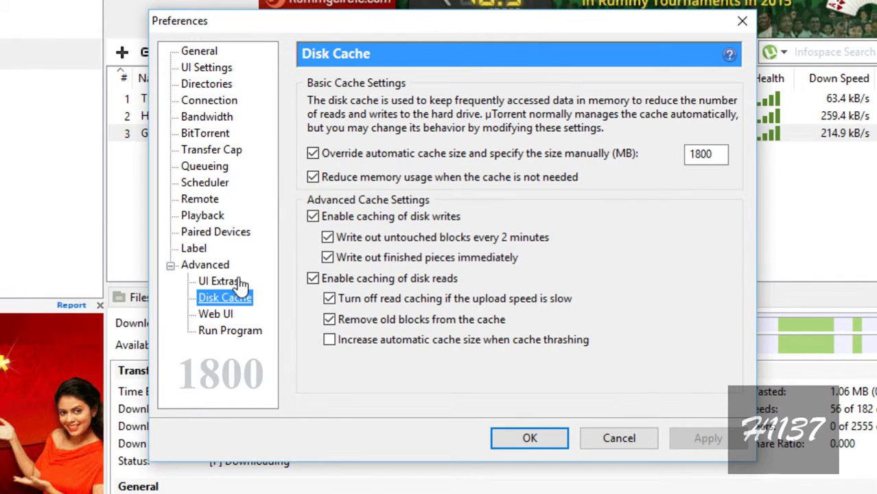
pyautogui.click(692, 154)
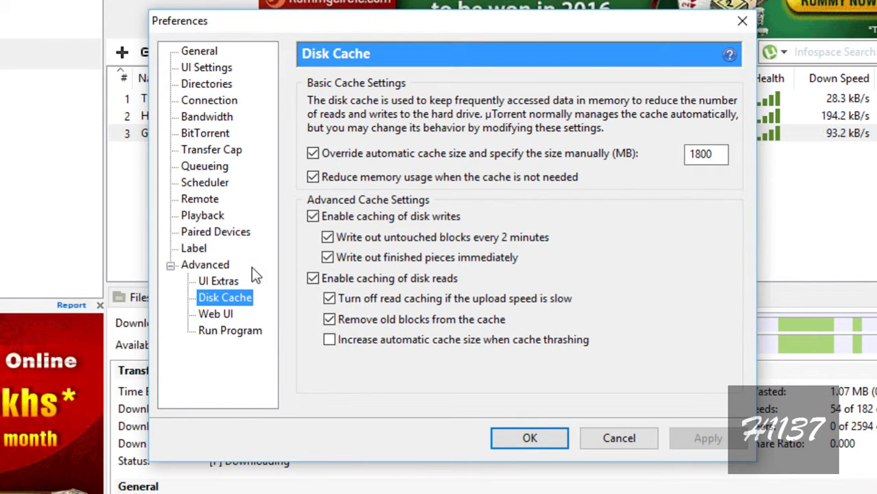
pyautogui.click(219, 270)
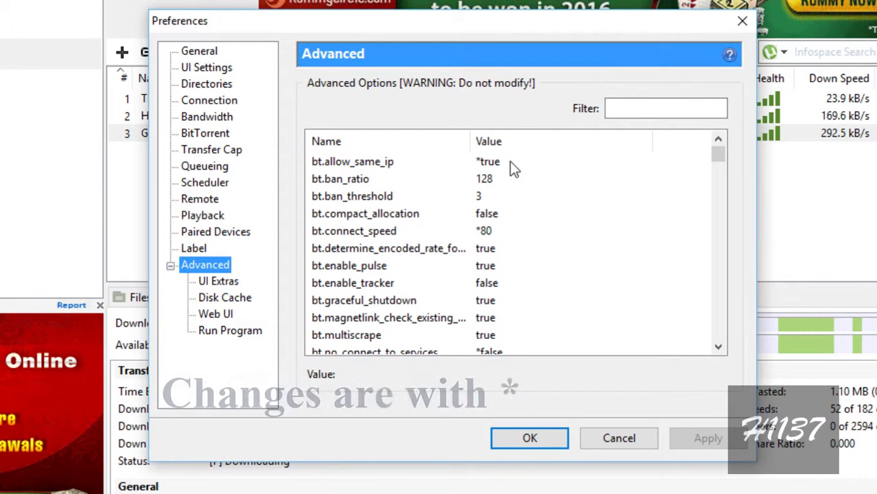
pyautogui.click(511, 163)
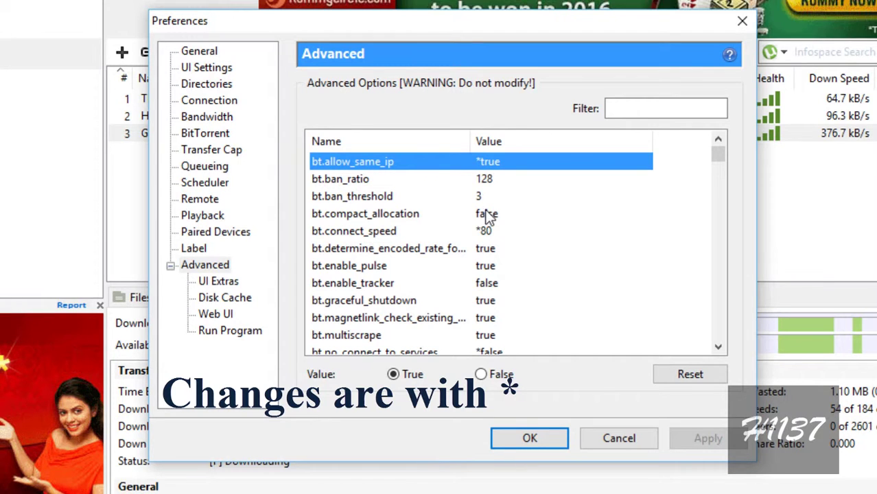
pyautogui.click(485, 232)
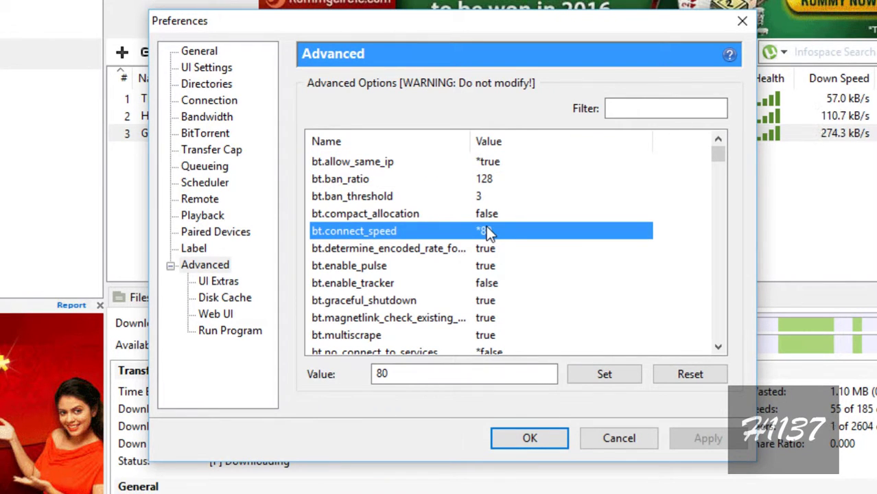
pyautogui.press('Down')
pyautogui.press('Down')
pyautogui.press('Down')
pyautogui.press('Down')
pyautogui.press('Down')
pyautogui.press('Down')
pyautogui.press('Down')
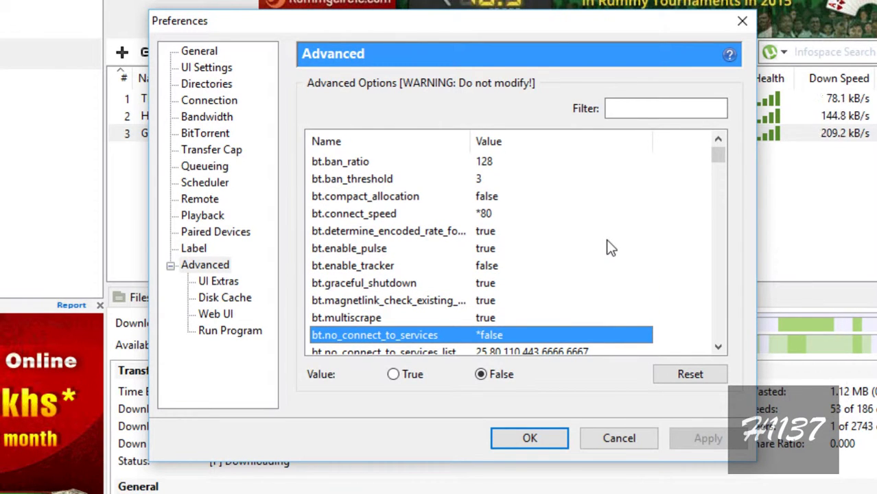
pyautogui.press('Down')
pyautogui.press('Down')
pyautogui.press('Down')
pyautogui.press('Down')
pyautogui.press('Down')
pyautogui.press('Down')
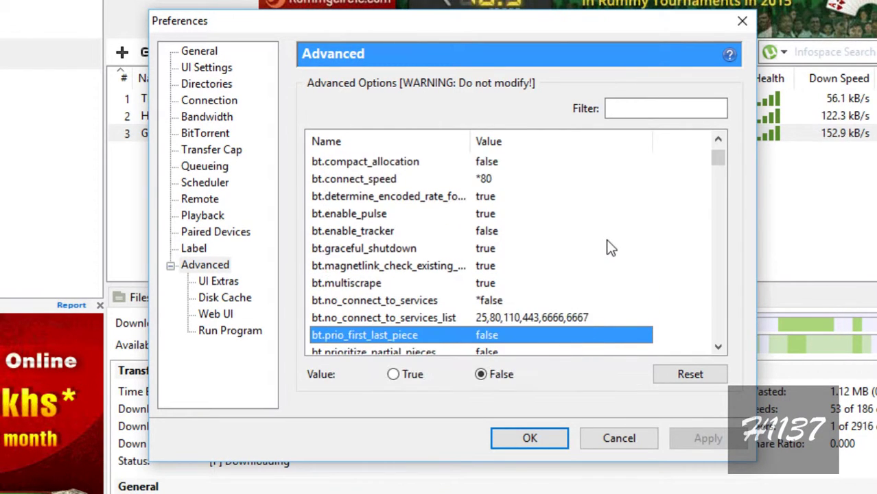
pyautogui.press('Down')
pyautogui.press('Down')
pyautogui.press('Down')
pyautogui.press('Down')
pyautogui.press('Down')
pyautogui.press('Down')
pyautogui.press('Down')
pyautogui.press('Down')
pyautogui.press('Down')
pyautogui.press('Down')
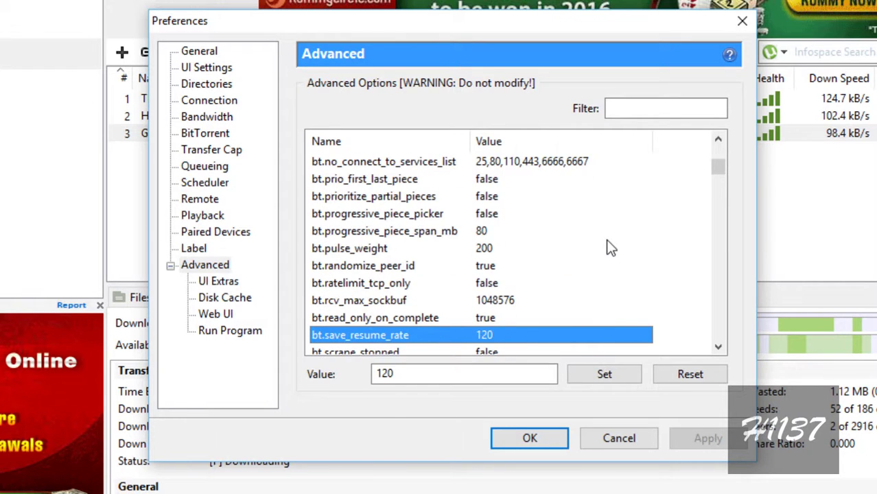
pyautogui.press('Down')
pyautogui.press('Down')
pyautogui.press('Down')
pyautogui.press('Down')
pyautogui.press('Down')
pyautogui.press('Down')
pyautogui.press('Down')
pyautogui.press('Down')
pyautogui.press('Down')
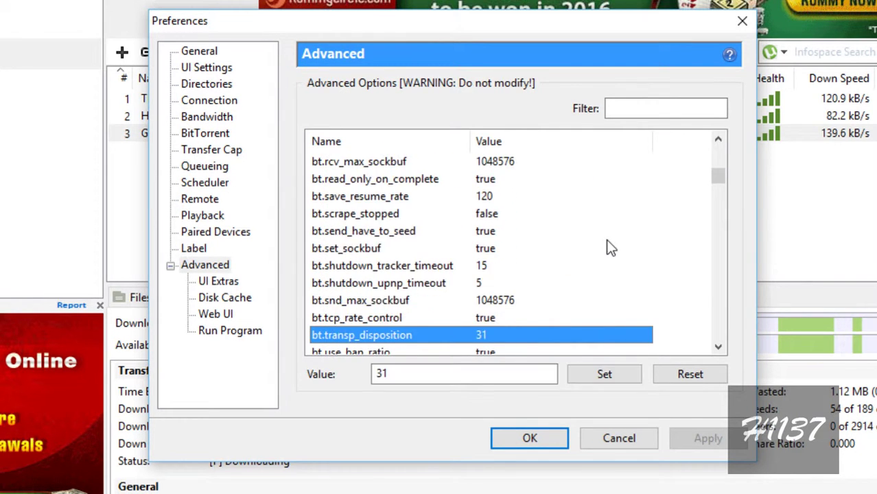
pyautogui.press('Down')
pyautogui.press('Down')
pyautogui.press('Down')
pyautogui.press('Down')
pyautogui.press('Down')
pyautogui.press('Down')
pyautogui.press('Down')
pyautogui.press('Down')
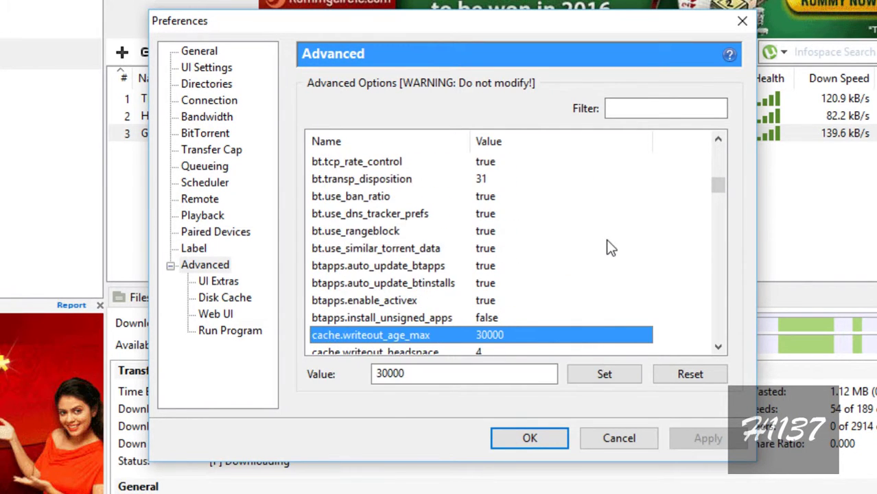
pyautogui.press('Down')
pyautogui.press('Down')
pyautogui.press('Down')
pyautogui.press('Down')
pyautogui.press('Down')
pyautogui.press('Down')
pyautogui.press('Down')
pyautogui.press('Down')
pyautogui.press('Down')
pyautogui.press('Down')
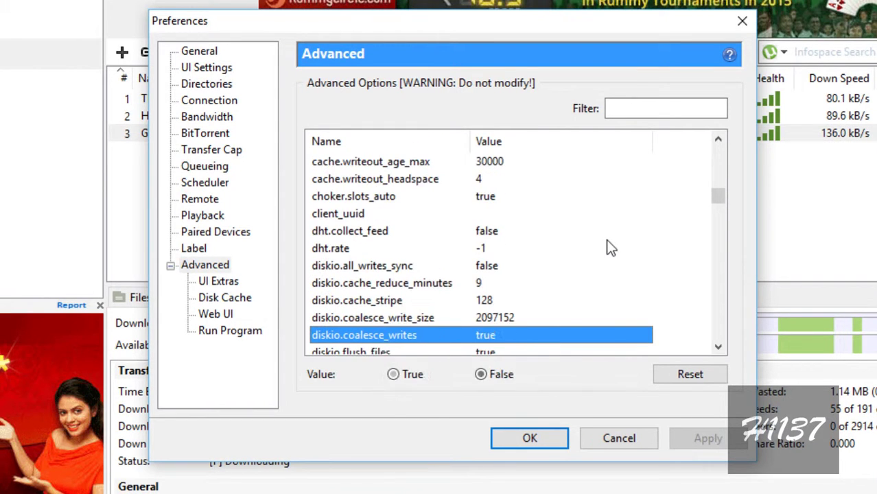
pyautogui.press('Down')
pyautogui.press('Down')
pyautogui.press('Down')
pyautogui.press('Down')
pyautogui.press('Down')
pyautogui.press('Down')
pyautogui.press('Down')
pyautogui.press('Down')
pyautogui.press('Down')
pyautogui.press('Down')
pyautogui.press('Down')
pyautogui.press('Down')
pyautogui.press('Down')
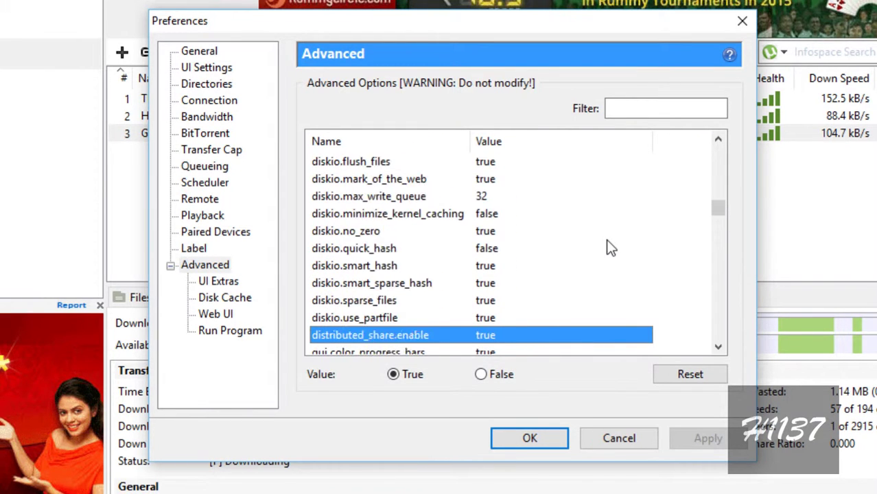
pyautogui.press('Down')
pyautogui.press('Down')
pyautogui.press('Down')
pyautogui.press('Down')
pyautogui.press('Down')
pyautogui.press('Down')
pyautogui.press('Down')
pyautogui.press('Down')
pyautogui.press('Down')
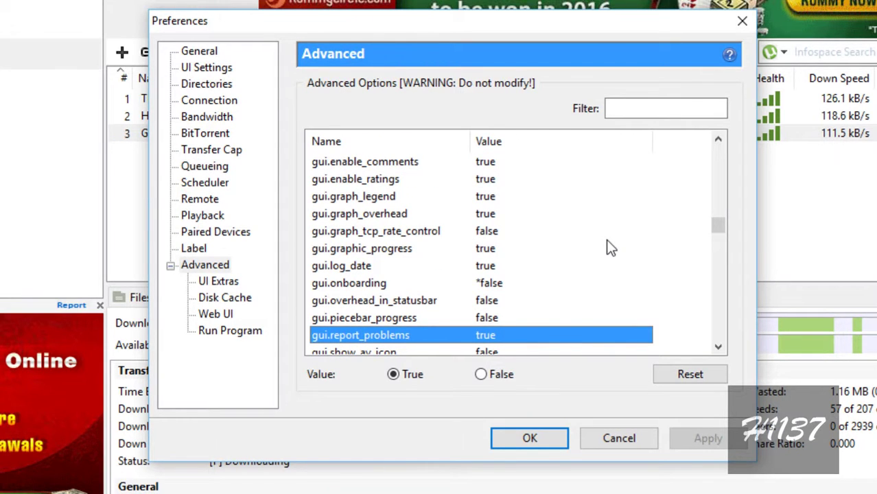
pyautogui.press('Down')
pyautogui.press('Down')
pyautogui.press('Down')
pyautogui.press('Down')
pyautogui.press('Down')
pyautogui.press('Down')
pyautogui.press('Down')
pyautogui.press('Down')
pyautogui.press('Down')
pyautogui.press('Down')
pyautogui.press('Down')
pyautogui.press('Down')
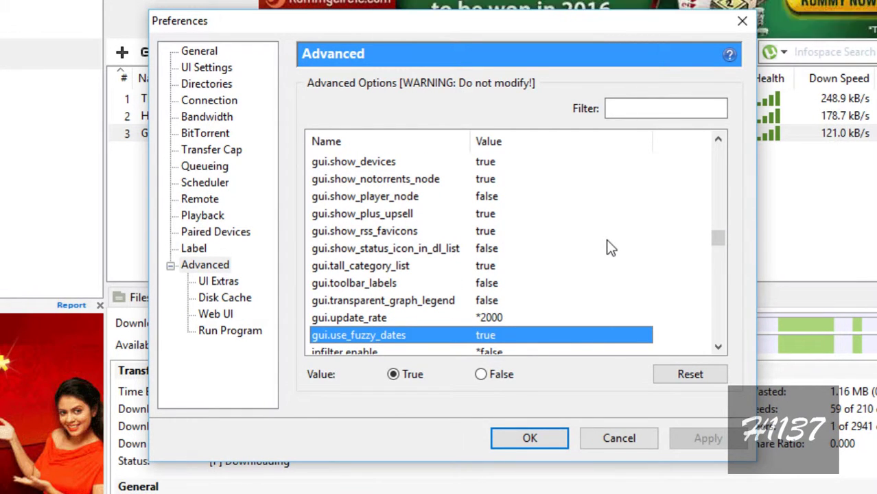
pyautogui.press('Down')
pyautogui.press('Down')
pyautogui.press('Down')
pyautogui.press('Down')
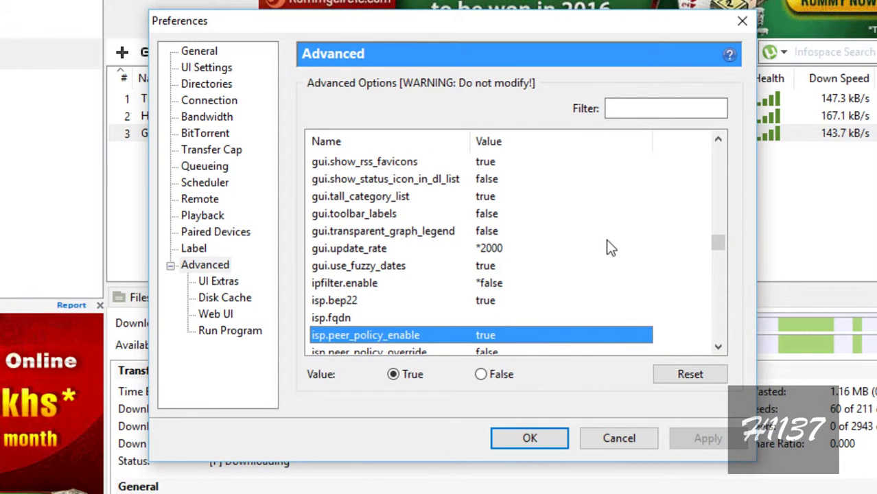
pyautogui.press('Down')
pyautogui.press('Down')
pyautogui.press('Down')
pyautogui.press('Down')
pyautogui.press('Down')
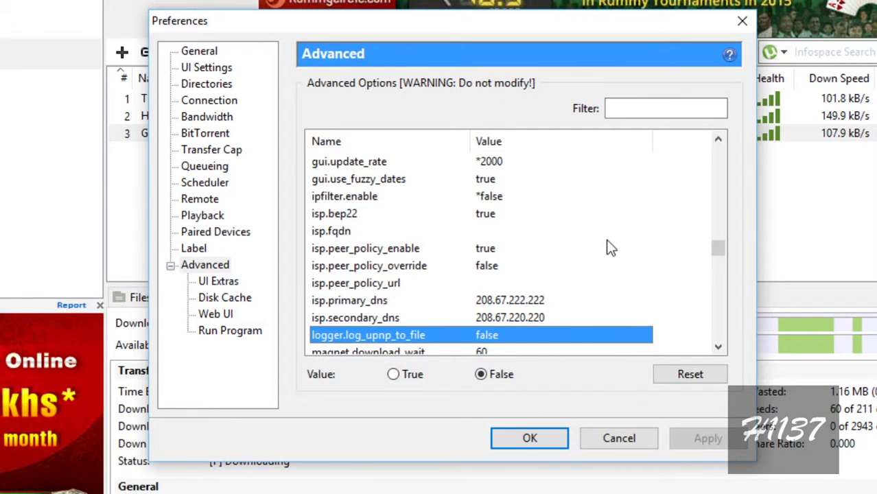
pyautogui.press('Down')
pyautogui.press('Down')
pyautogui.press('Down')
pyautogui.press('Down')
pyautogui.press('Down')
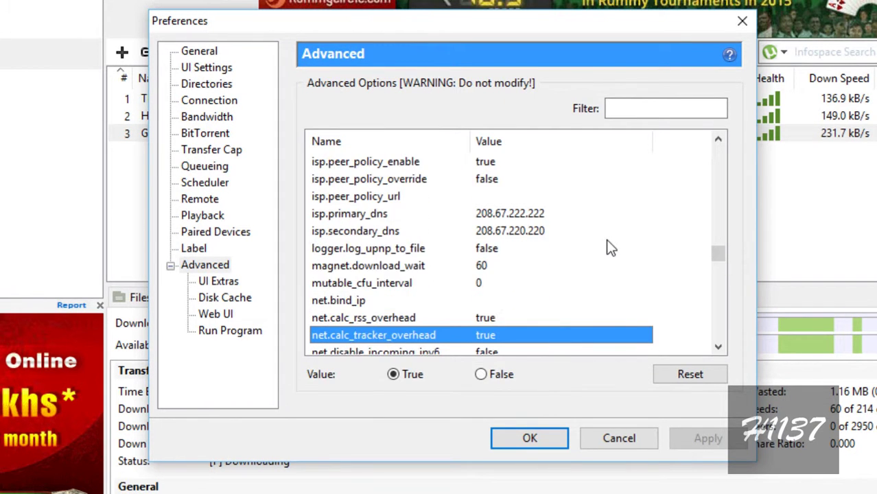
pyautogui.press('Down')
pyautogui.press('Down')
pyautogui.press('Down')
pyautogui.press('Down')
pyautogui.press('Down')
pyautogui.press('Down')
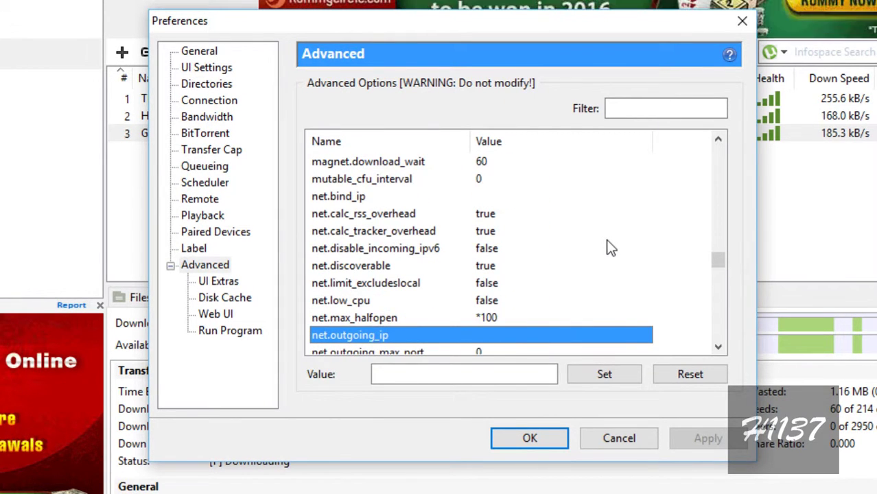
pyautogui.press('Down')
pyautogui.press('Down')
pyautogui.press('Down')
pyautogui.press('Down')
pyautogui.press('Down')
pyautogui.press('Down')
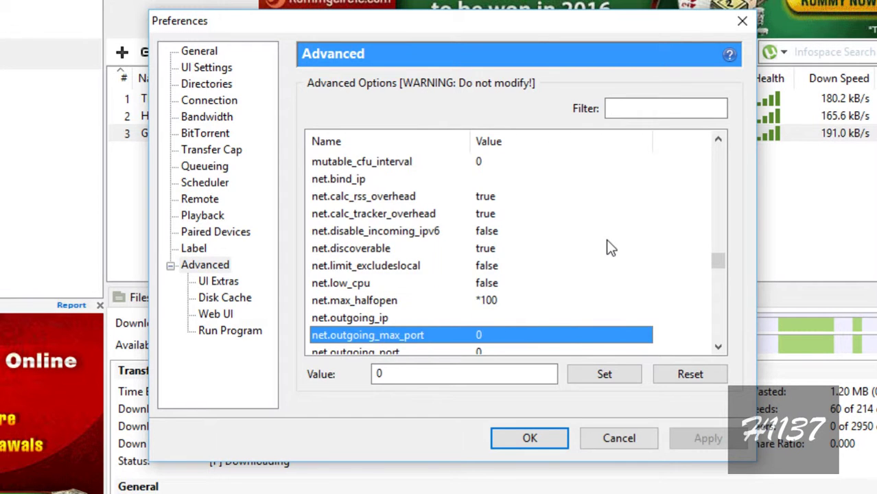
pyautogui.press('Down')
pyautogui.press('Down')
pyautogui.press('Down')
pyautogui.press('Down')
pyautogui.press('Down')
pyautogui.press('Down')
pyautogui.press('Down')
pyautogui.press('Down')
pyautogui.press('Down')
pyautogui.press('Down')
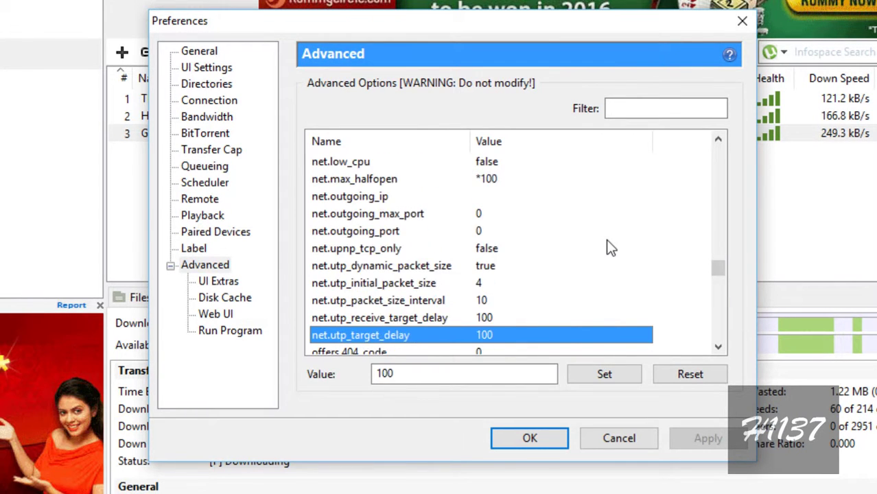
pyautogui.press('Down')
pyautogui.press('Down')
pyautogui.press('Down')
pyautogui.press('Down')
pyautogui.press('Down')
pyautogui.press('Down')
pyautogui.press('Down')
pyautogui.press('Down')
pyautogui.press('Down')
pyautogui.press('Down')
pyautogui.press('Down')
pyautogui.press('Down')
pyautogui.press('Down')
pyautogui.press('Down')
pyautogui.press('Down')
pyautogui.press('Down')
pyautogui.press('Down')
pyautogui.press('Down')
pyautogui.press('Down')
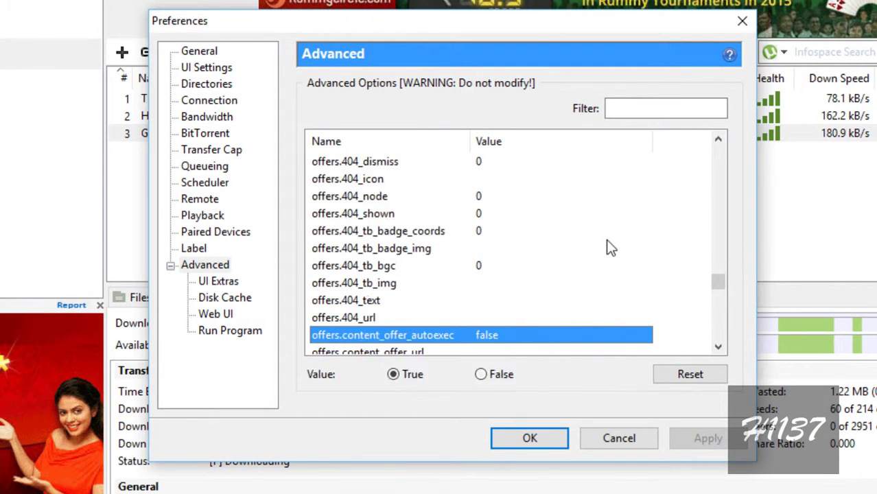
pyautogui.press('Up')
pyautogui.press('Up')
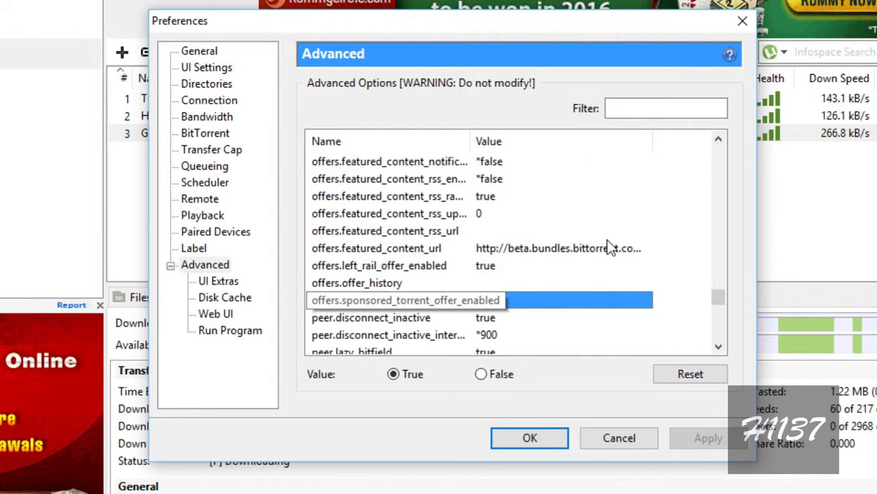
pyautogui.press('Down')
pyautogui.press('Down')
pyautogui.press('Down')
pyautogui.press('Down')
pyautogui.press('Down')
pyautogui.press('Down')
pyautogui.press('Down')
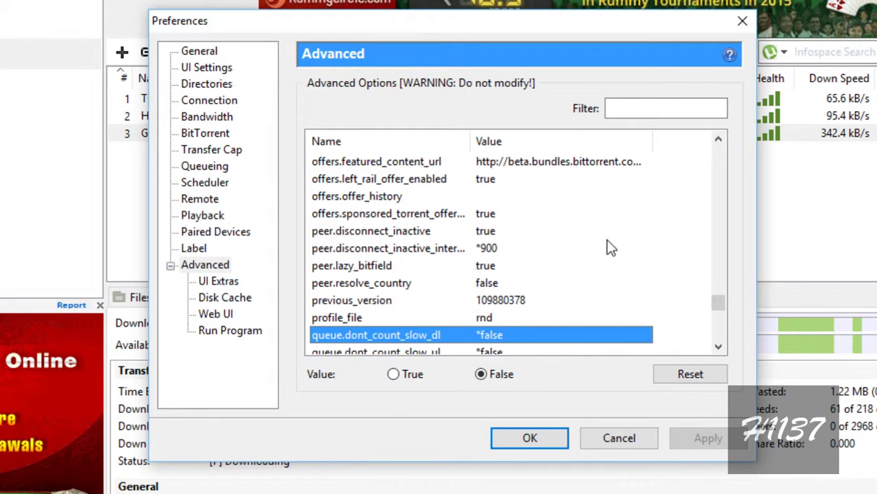
pyautogui.press('Down')
pyautogui.press('Down')
pyautogui.press('Down')
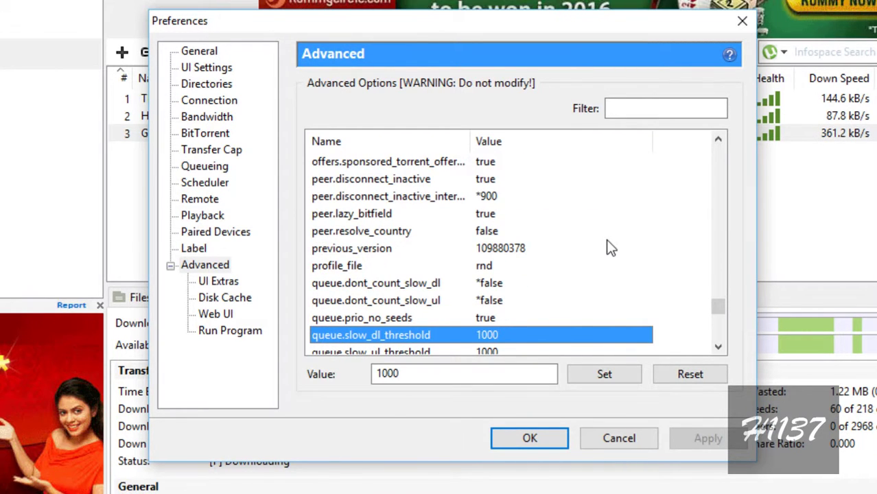
pyautogui.press('Down')
pyautogui.press('Down')
pyautogui.press('Down')
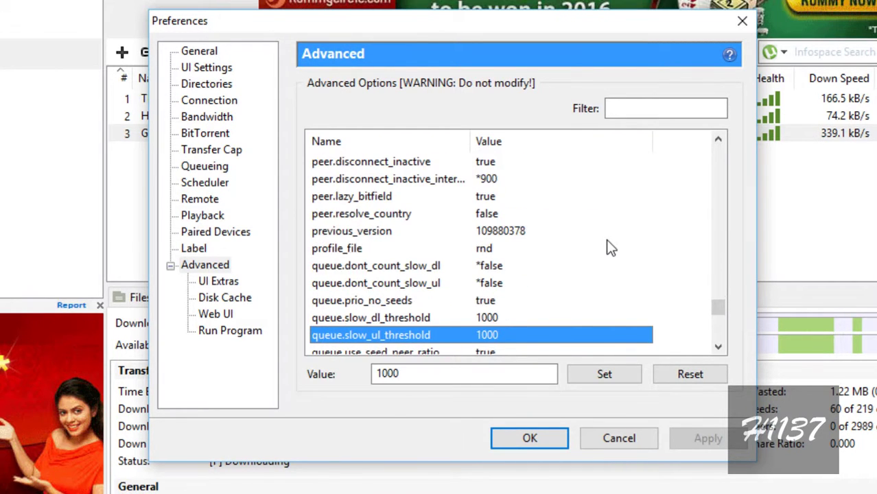
pyautogui.press('Down')
pyautogui.press('Down')
pyautogui.press('Down')
pyautogui.press('Down')
pyautogui.press('Down')
pyautogui.press('Down')
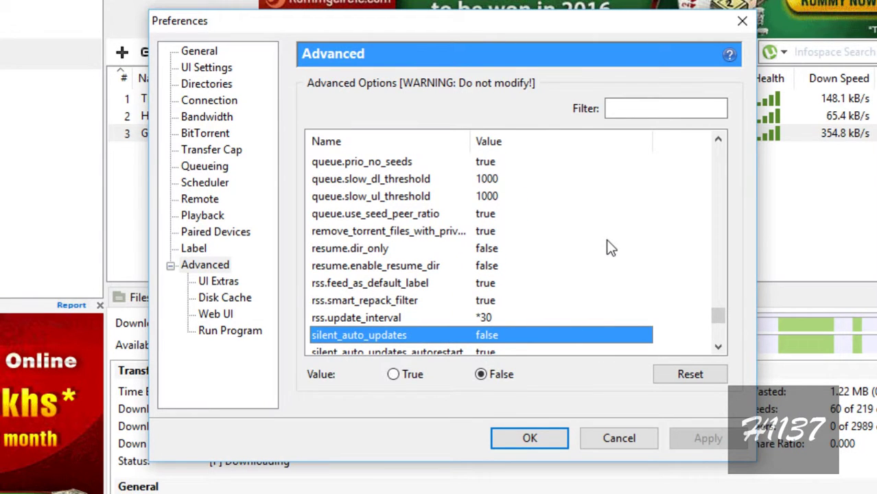
pyautogui.press('Down')
pyautogui.press('Down')
pyautogui.press('Down')
pyautogui.press('Down')
pyautogui.press('Down')
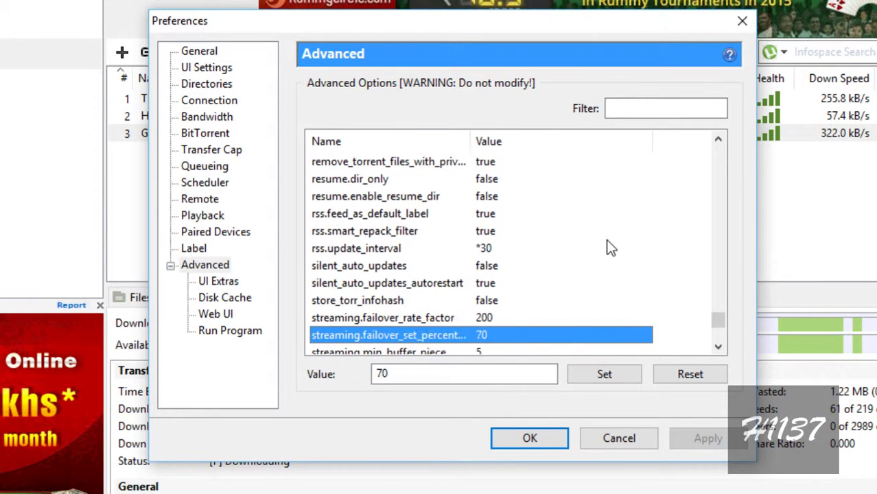
pyautogui.press('Down')
pyautogui.press('Down')
pyautogui.press('Down')
pyautogui.press('Down')
pyautogui.press('Down')
pyautogui.press('Down')
pyautogui.press('Down')
pyautogui.press('Down')
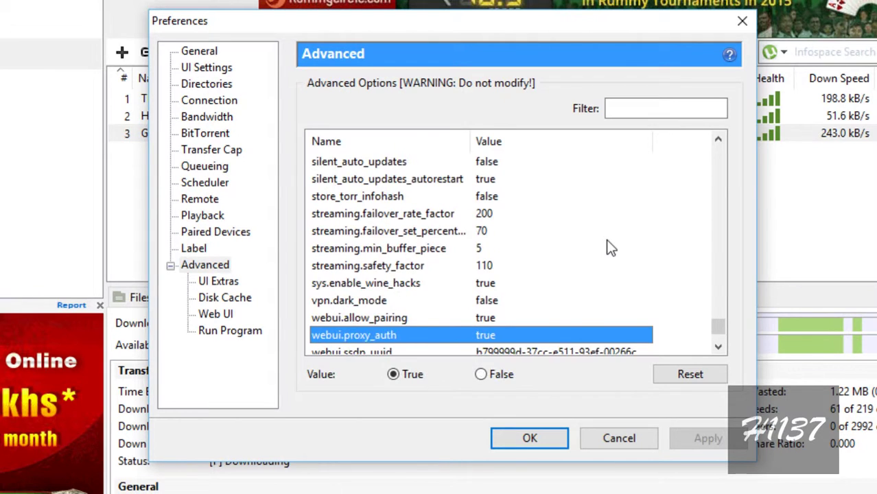
pyautogui.press('Down')
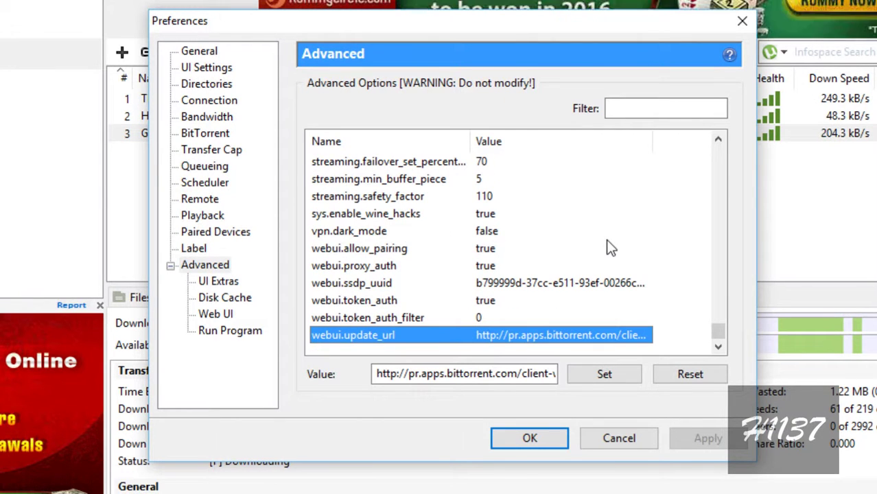
# Save the preferences with OK and show the live Speed graph in the bottom panel
pyautogui.click(542, 434)
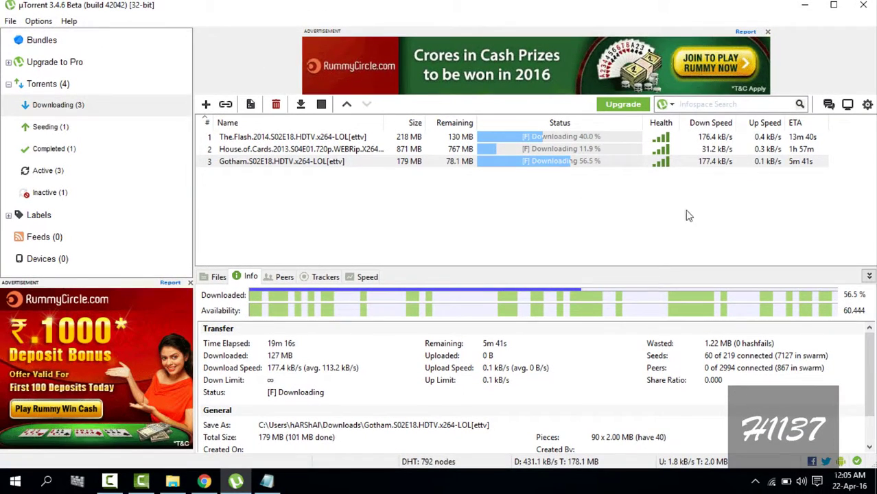
pyautogui.click(362, 278)
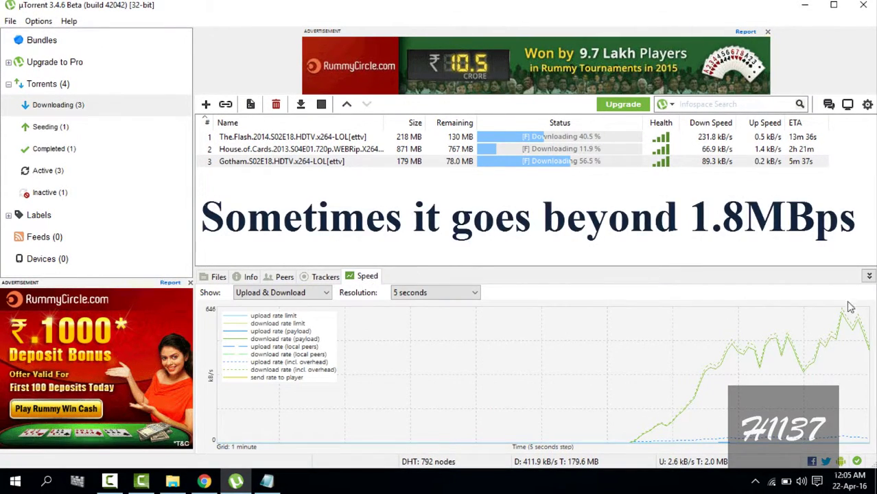
pyautogui.click(266, 481)
pyautogui.moveTo(872, 185); pyautogui.dragTo(874, 259)
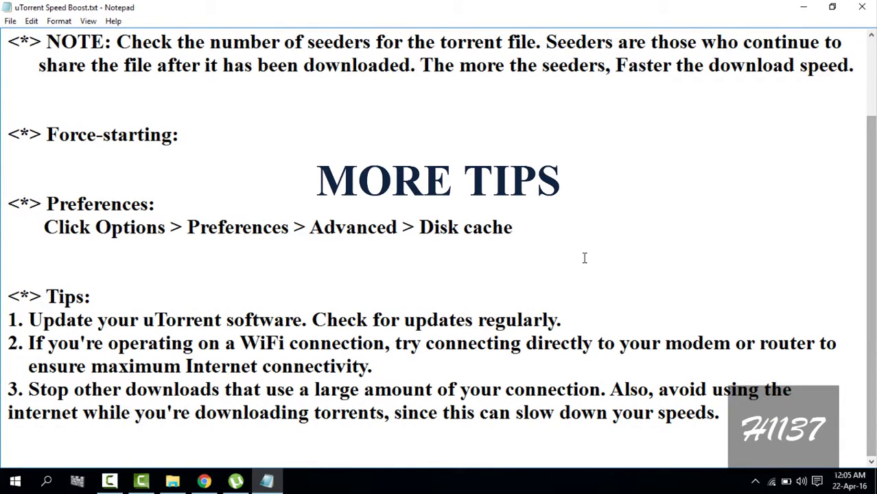